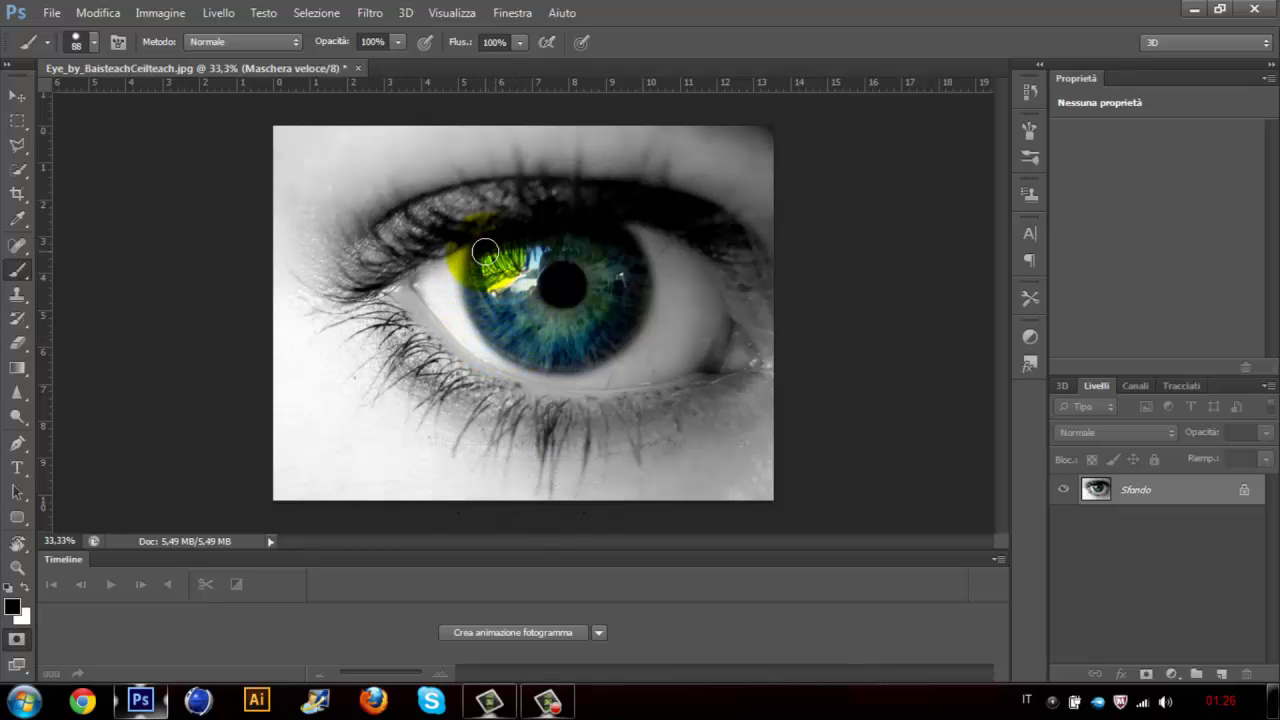
Paint the quick mask over the entire iris and pupil with the black brush, covering the outer edges too.
mouse_move(481, 280)
mouse_down()
mouse_move(497, 331)
mouse_move(569, 348)
mouse_up()
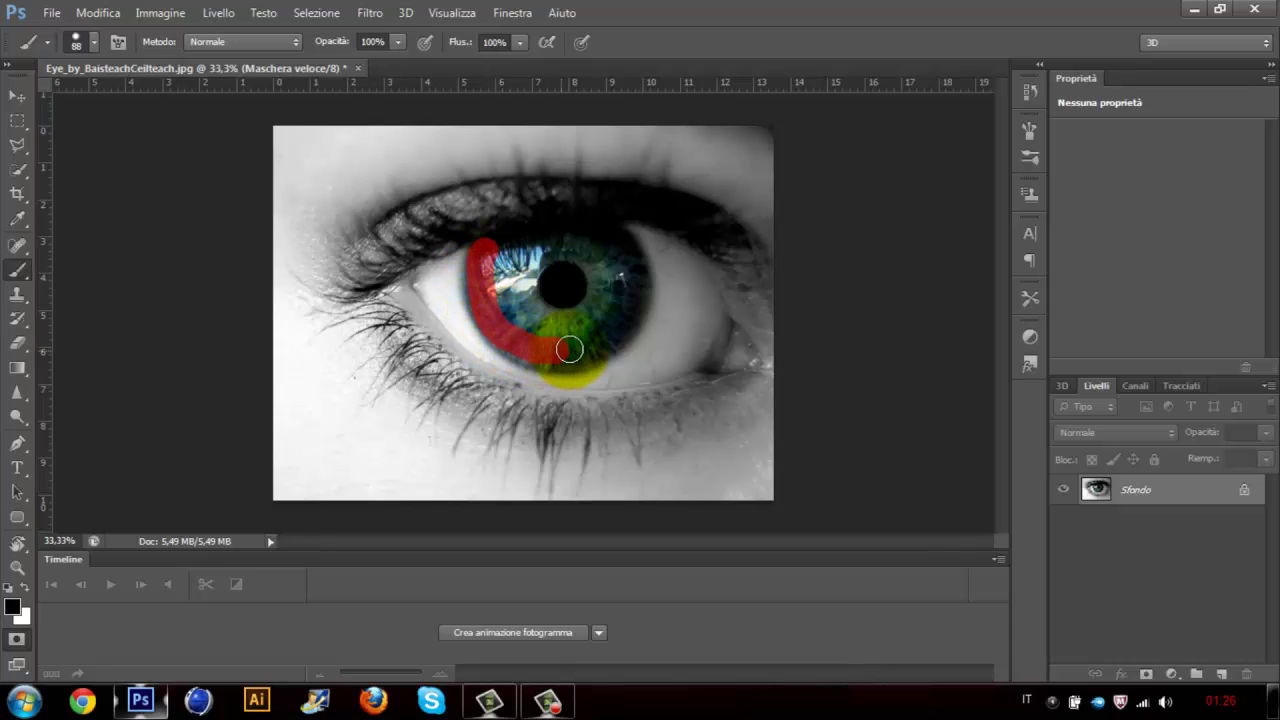
mouse_move(586, 258)
mouse_down()
mouse_move(549, 272)
mouse_move(568, 313)
mouse_up()
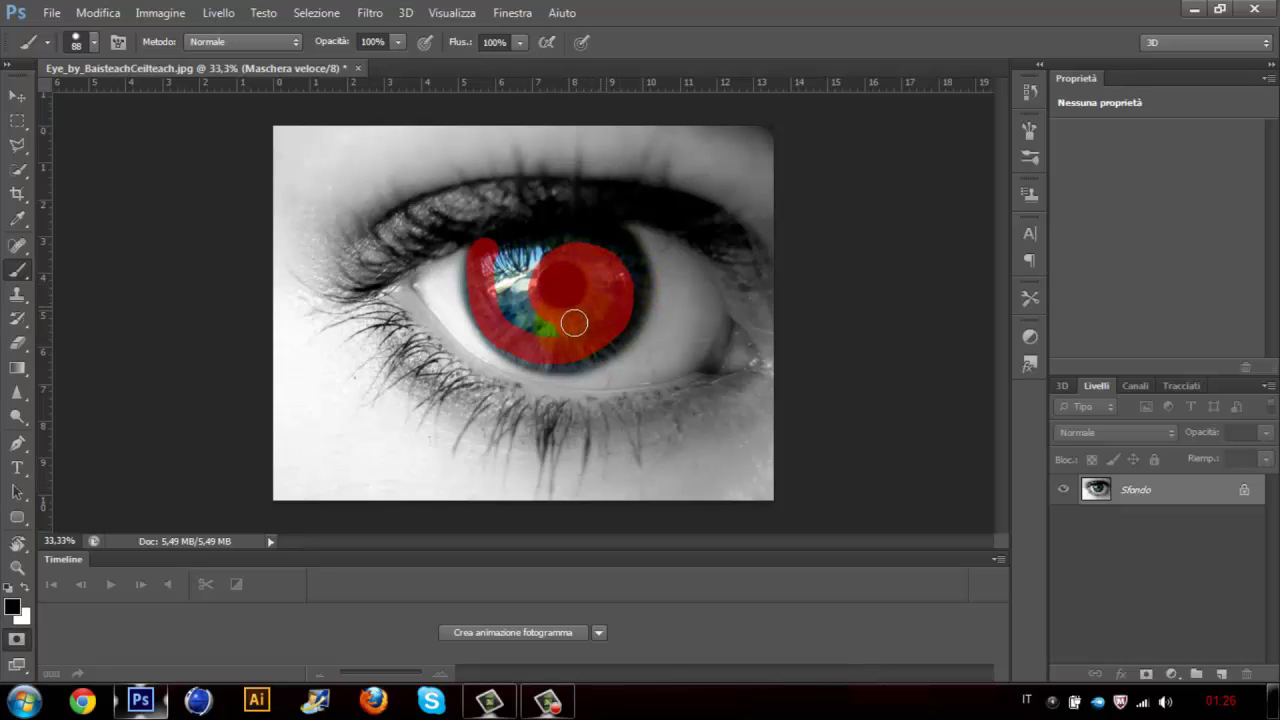
drag(518, 319, 502, 280)
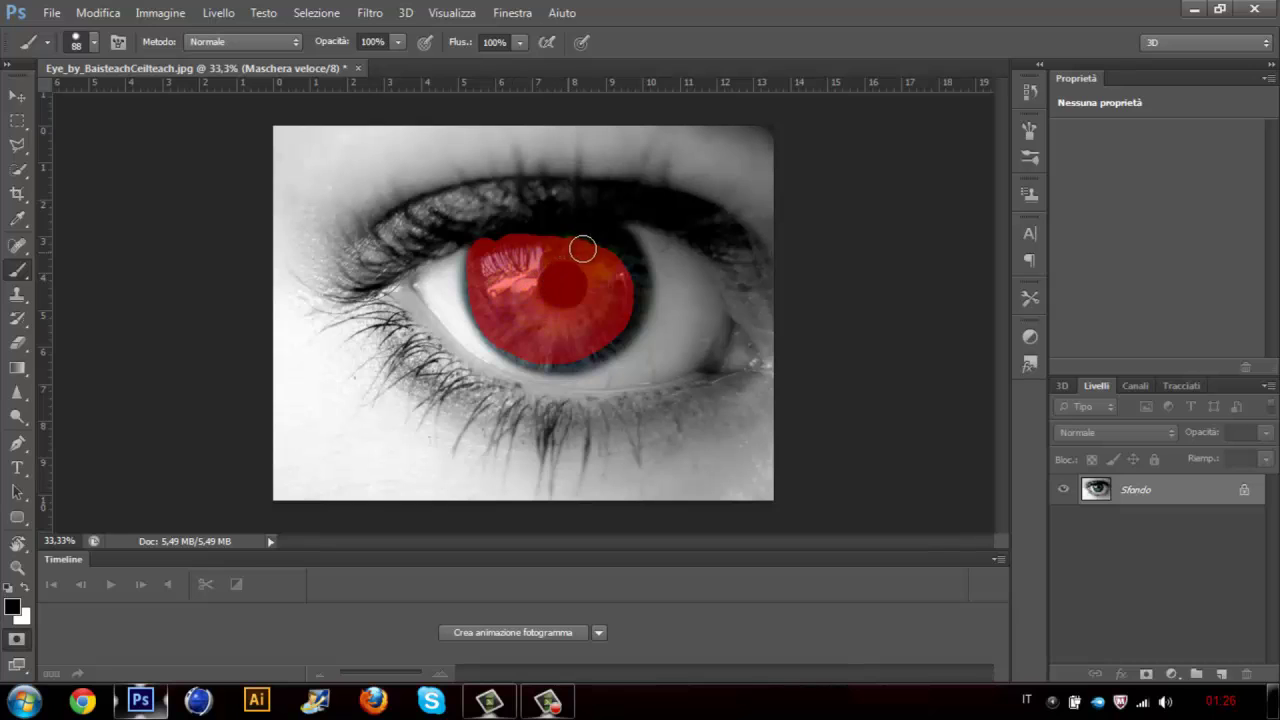
right_click(586, 320)
click(614, 409)
click(478, 255)
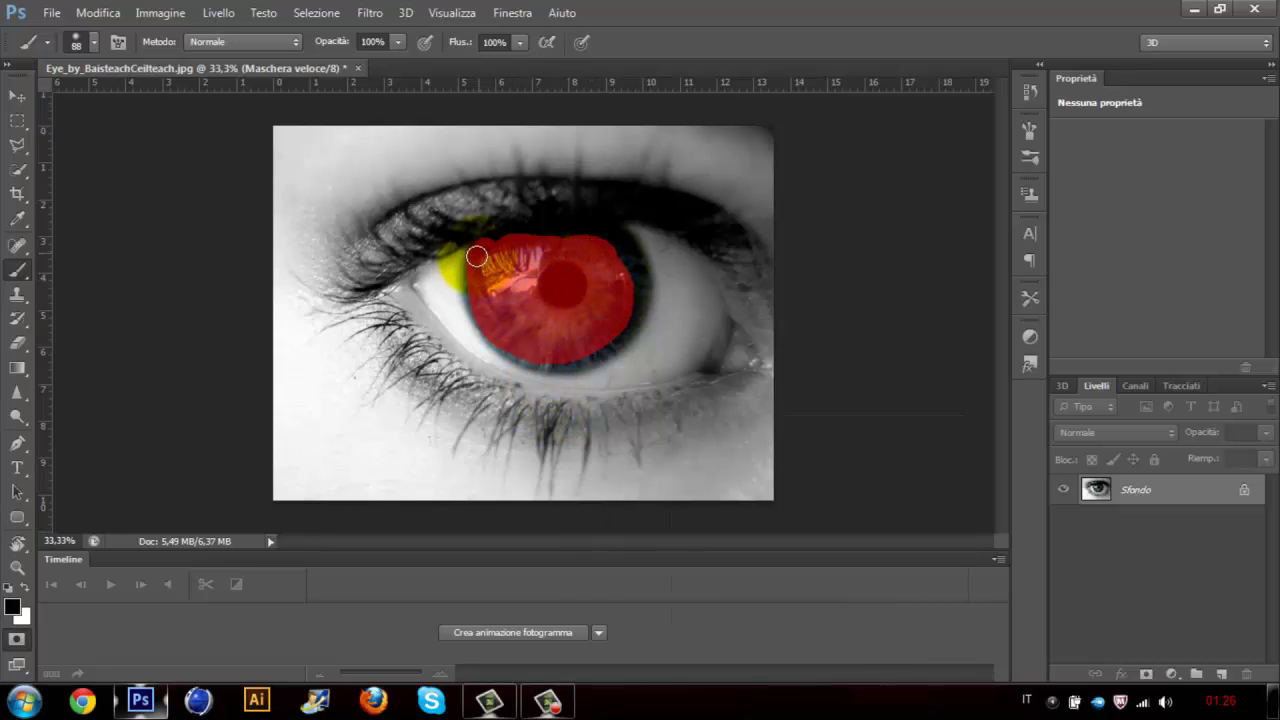
drag(473, 274, 485, 326)
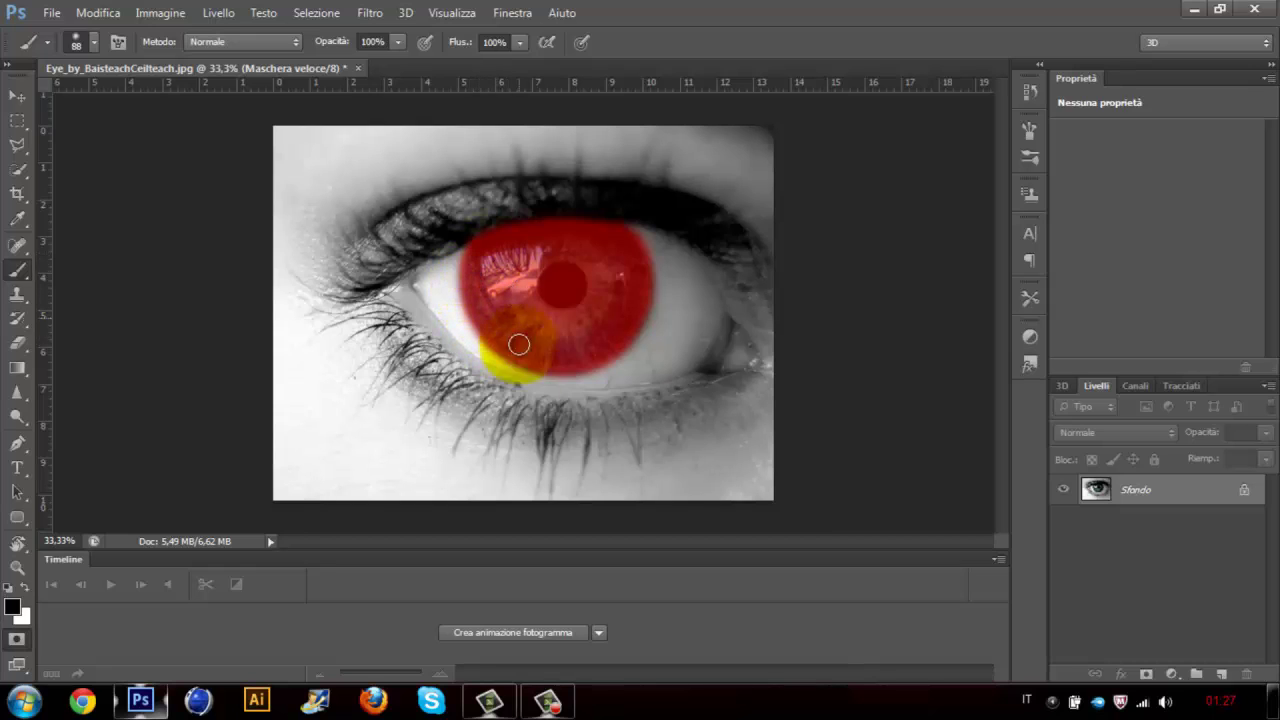
Convert the quick mask to a selection and invert it so only the iris and pupil are selected.
click(17, 641)
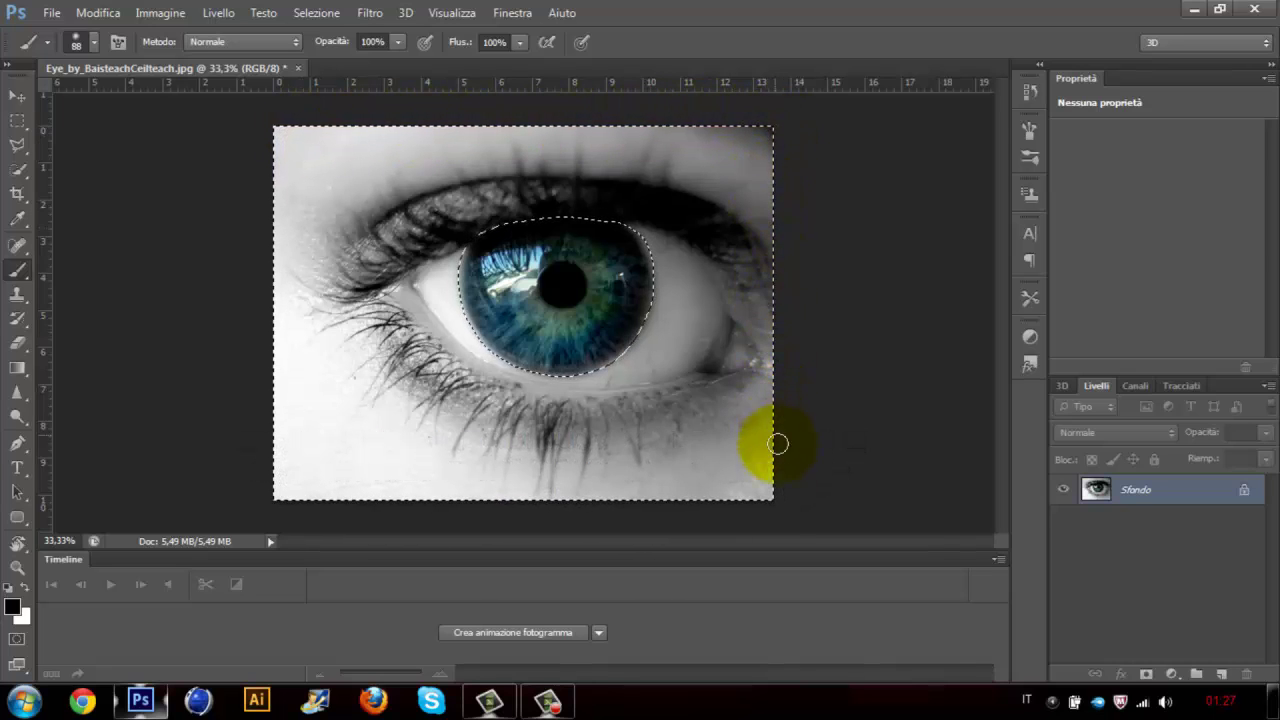
click(313, 14)
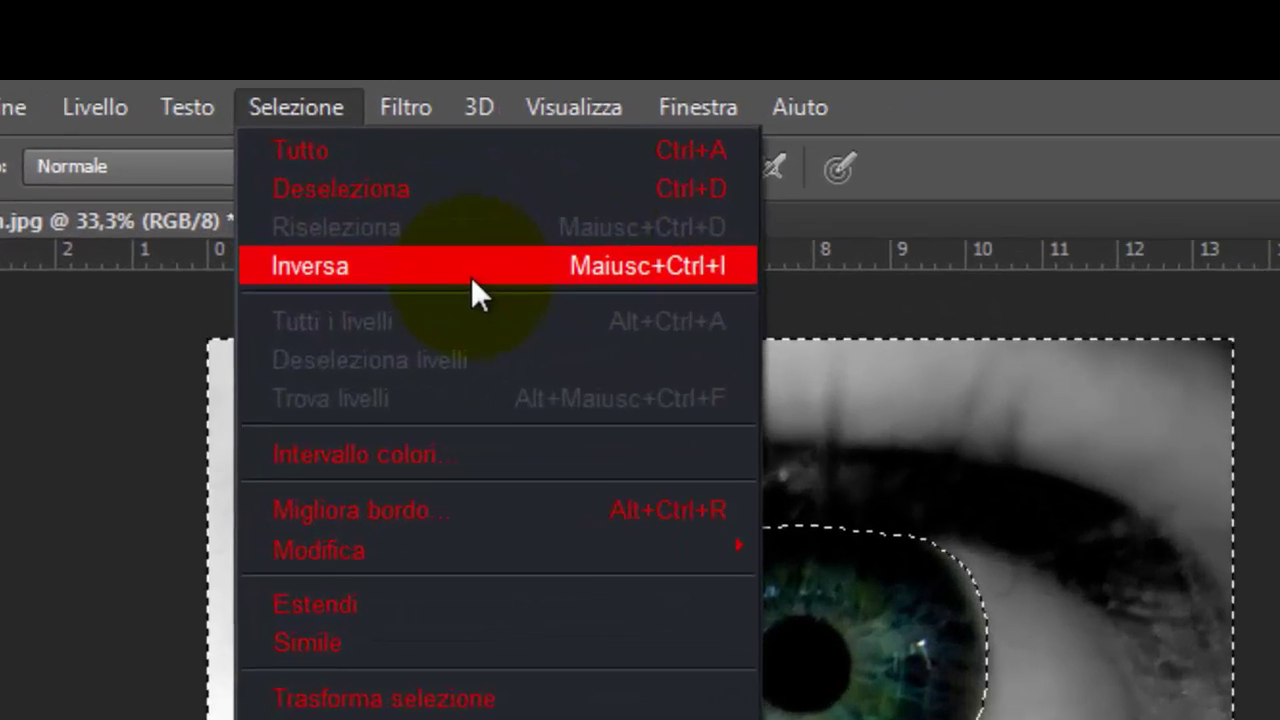
click(470, 268)
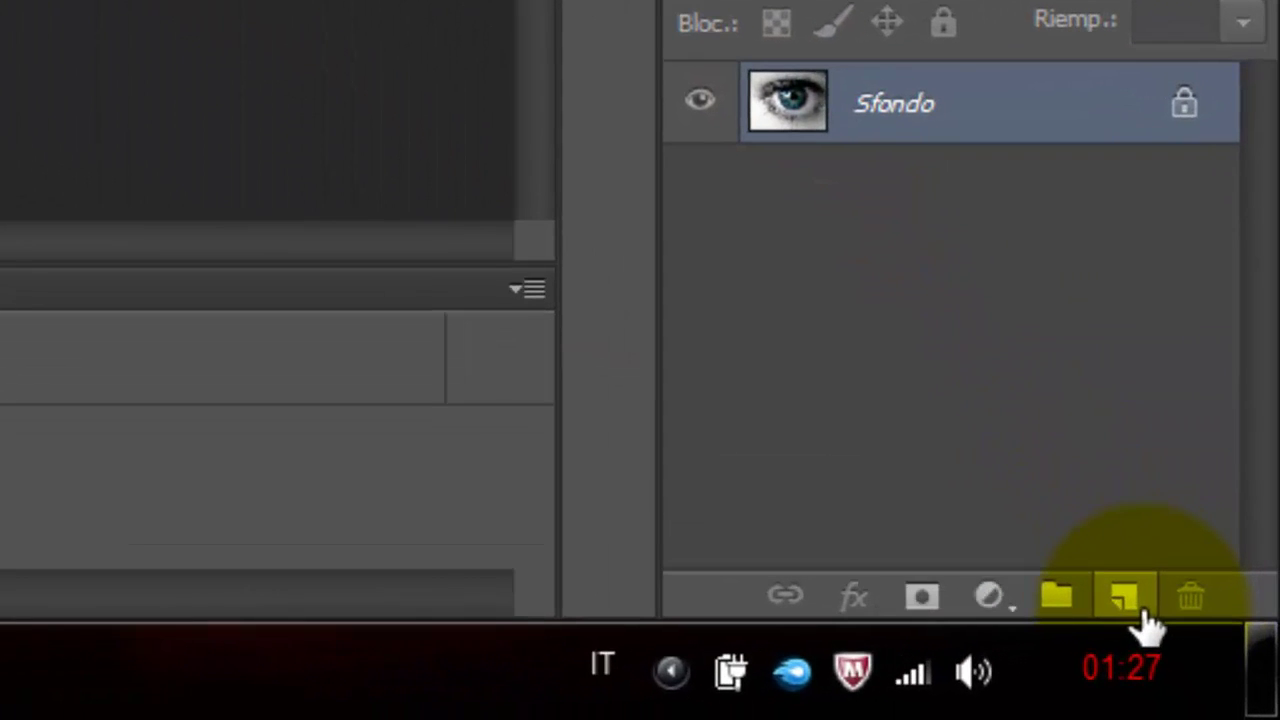
Add a new layer and paint the whole iris selection black with a soft 156 px brush.
click(1141, 610)
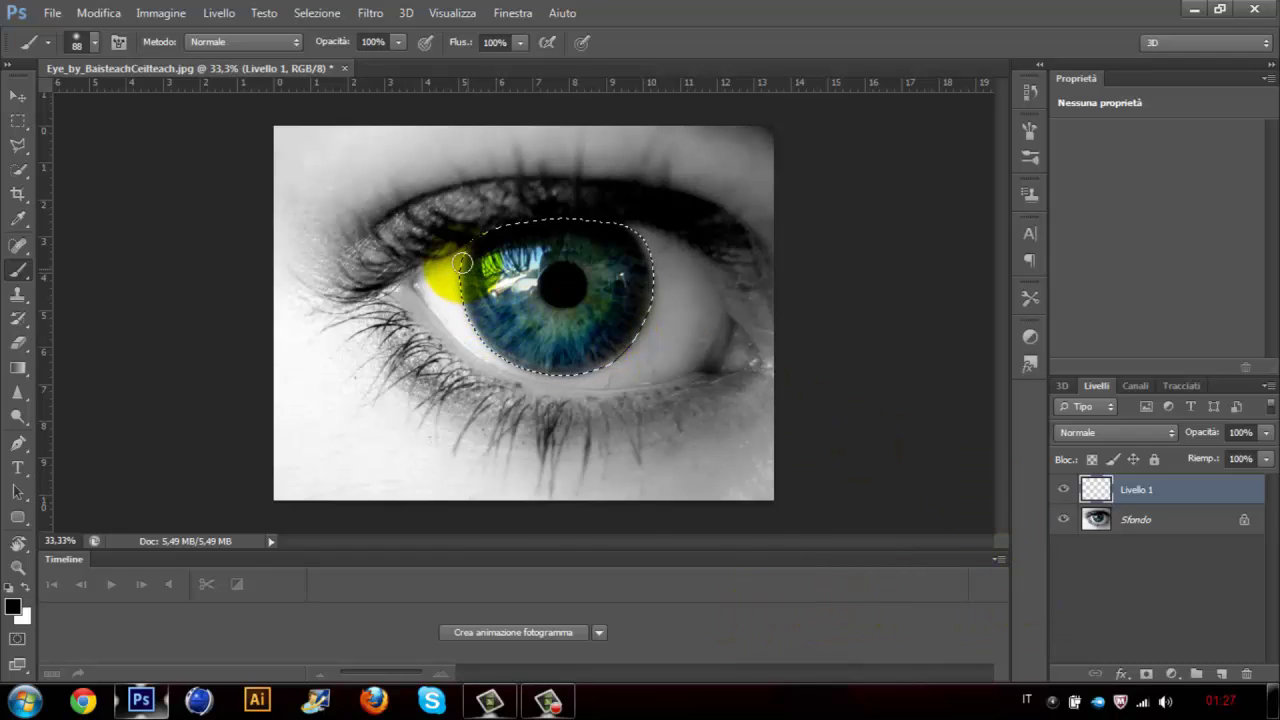
right_click(510, 272)
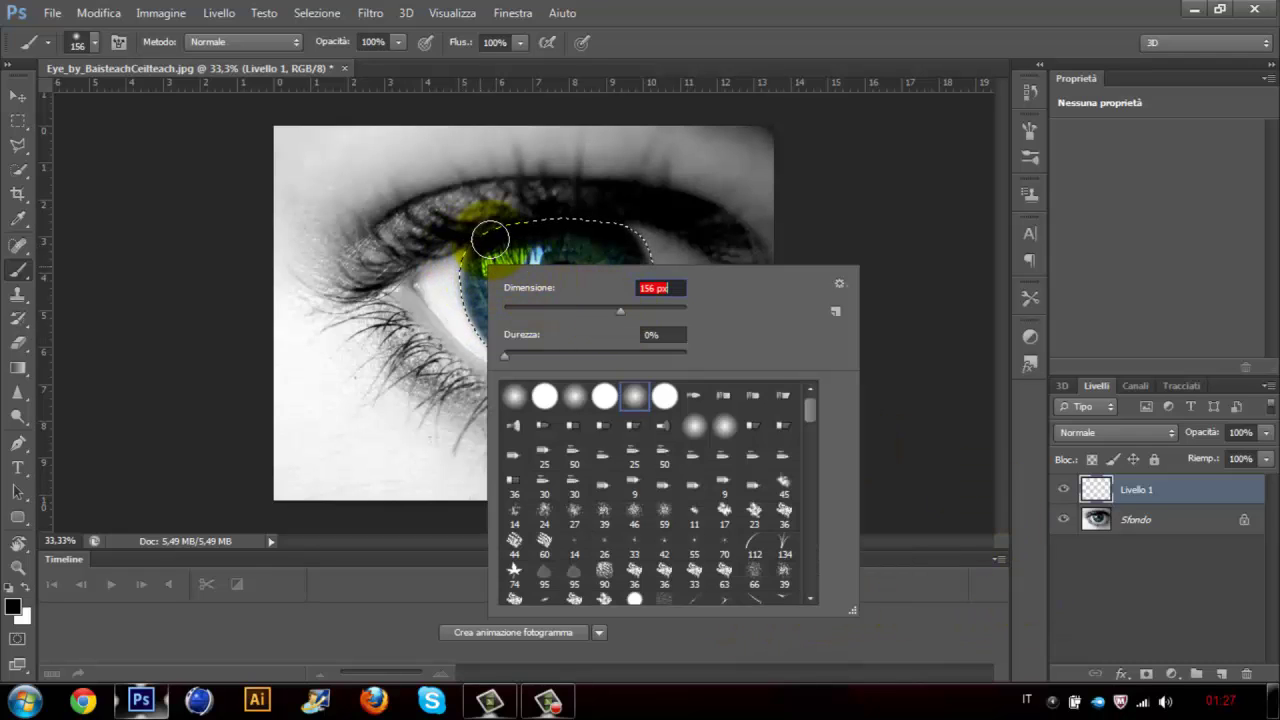
key(Return)
mouse_move(491, 237)
mouse_down()
mouse_move(516, 268)
mouse_move(496, 326)
mouse_move(503, 390)
mouse_move(568, 342)
mouse_move(633, 318)
mouse_move(642, 262)
mouse_move(608, 300)
mouse_move(621, 235)
mouse_up()
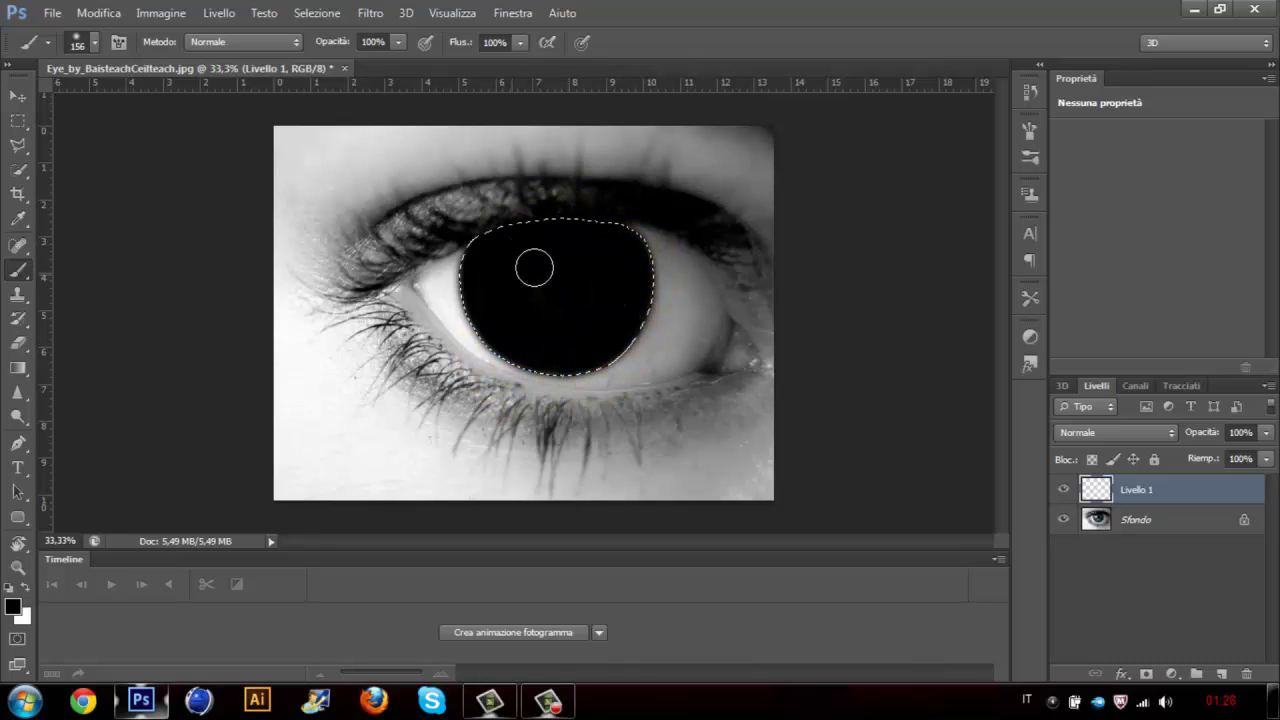
mouse_move(575, 295)
mouse_down()
mouse_move(625, 307)
mouse_move(624, 354)
mouse_up()
Deselect and set the blending mode of the painted iris layer to Colore.
key(ctrl+d)
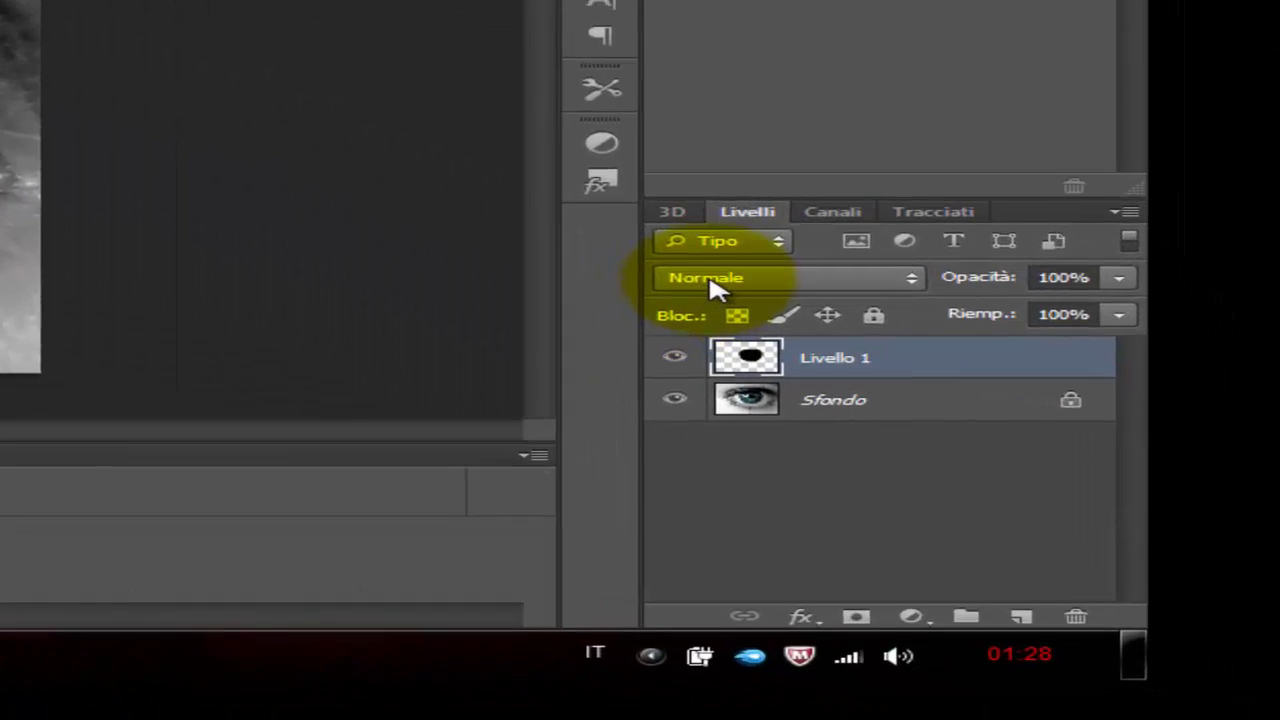
click(716, 288)
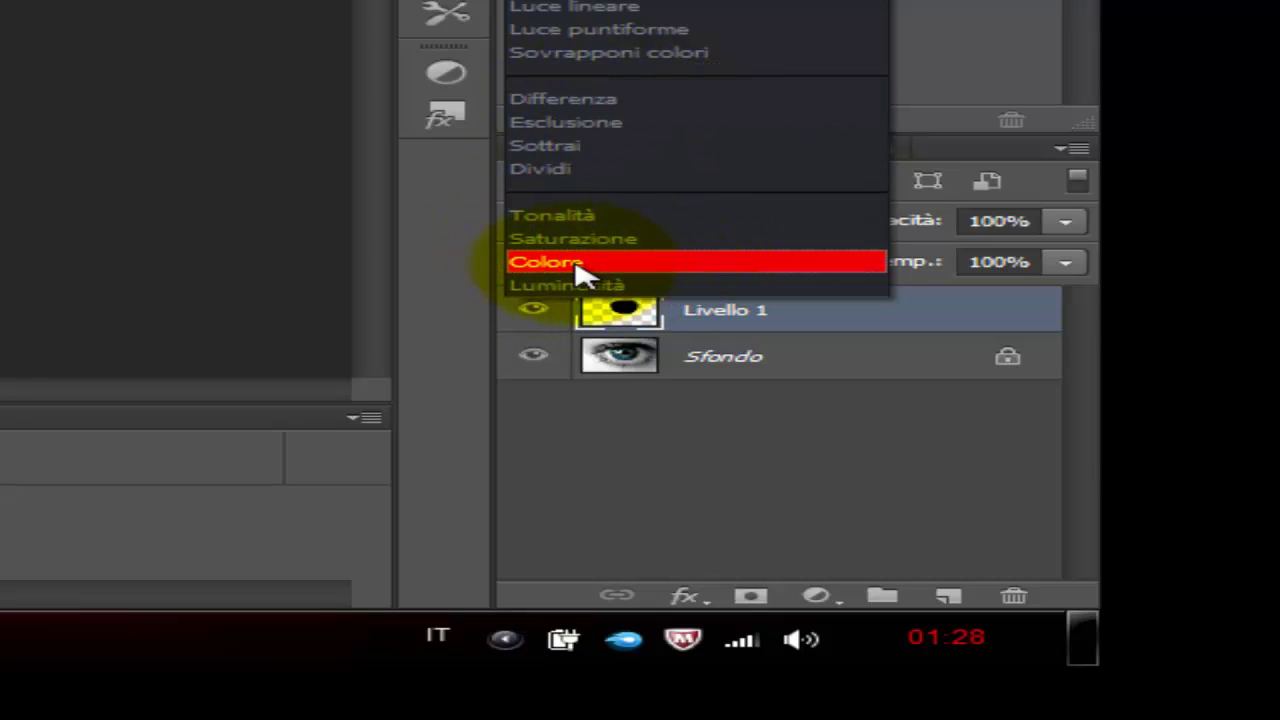
click(645, 272)
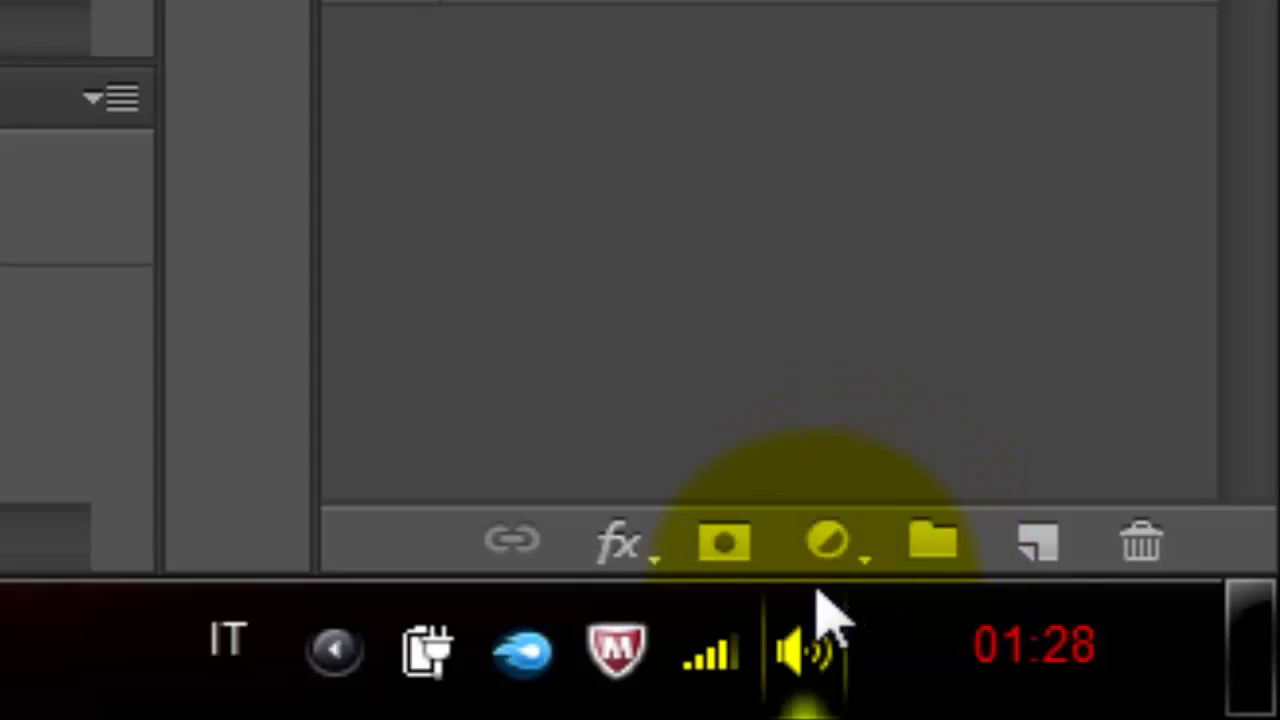
click(822, 548)
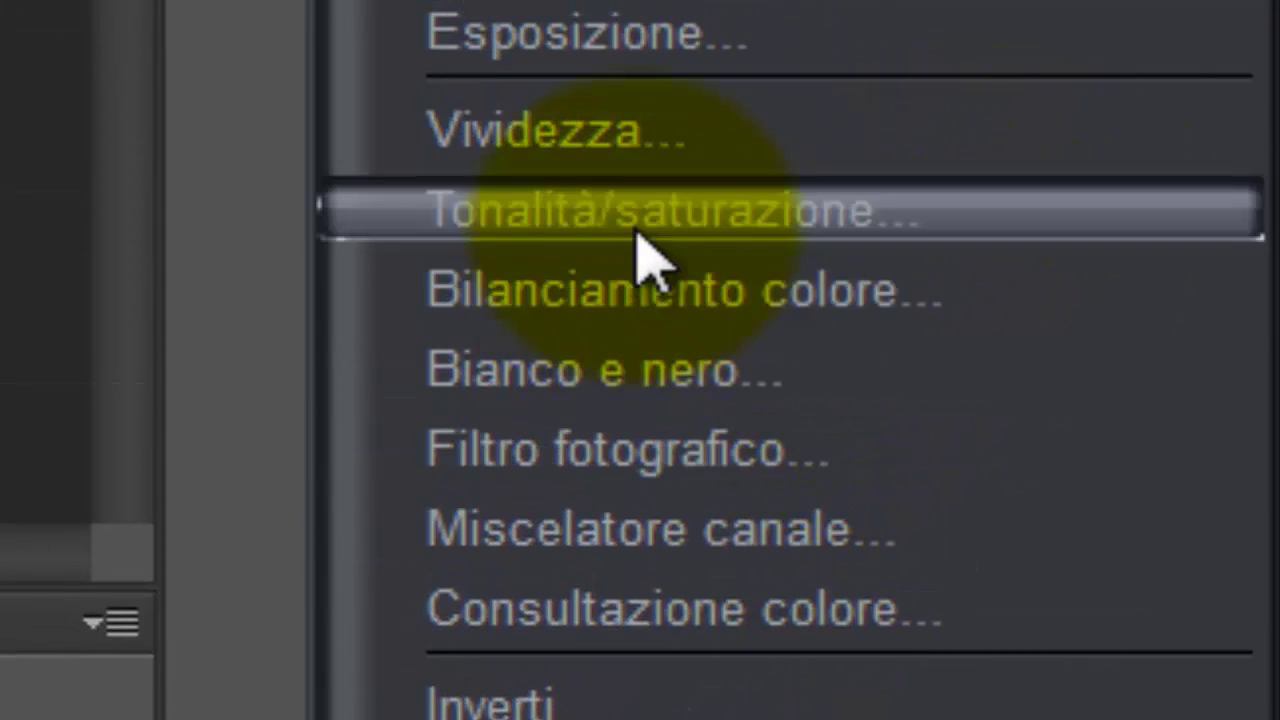
click(995, 212)
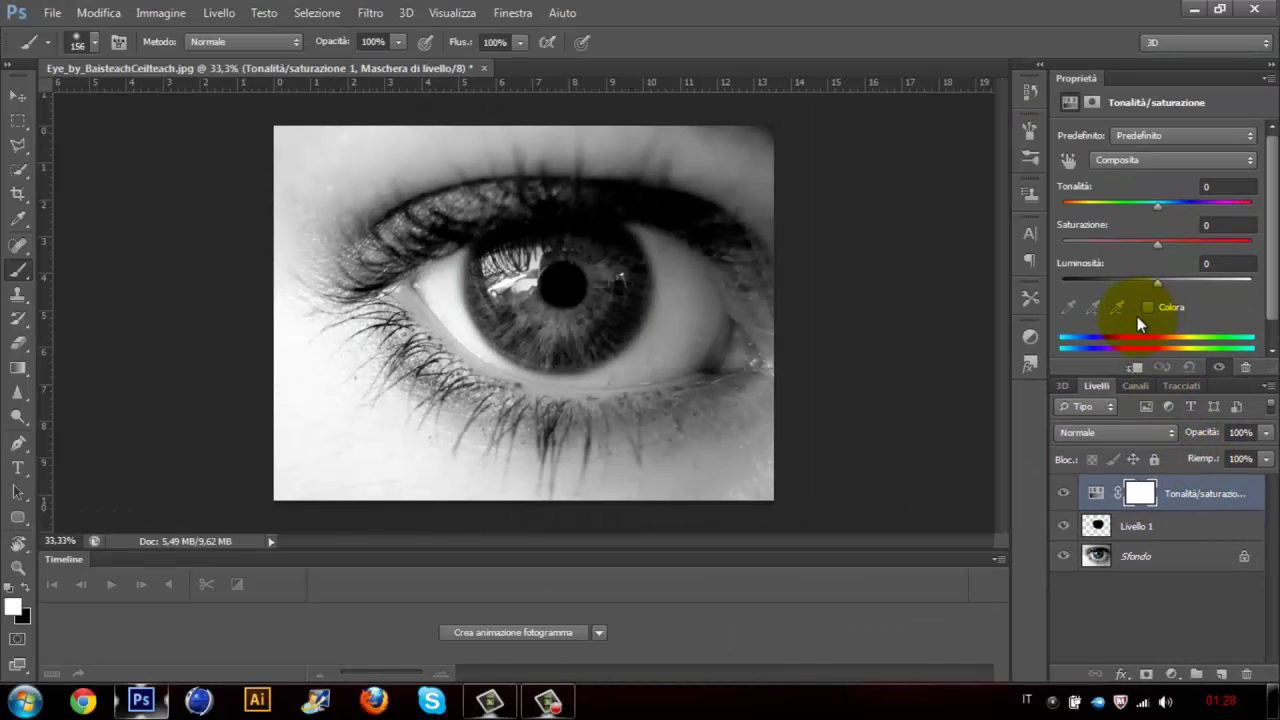
click(1147, 308)
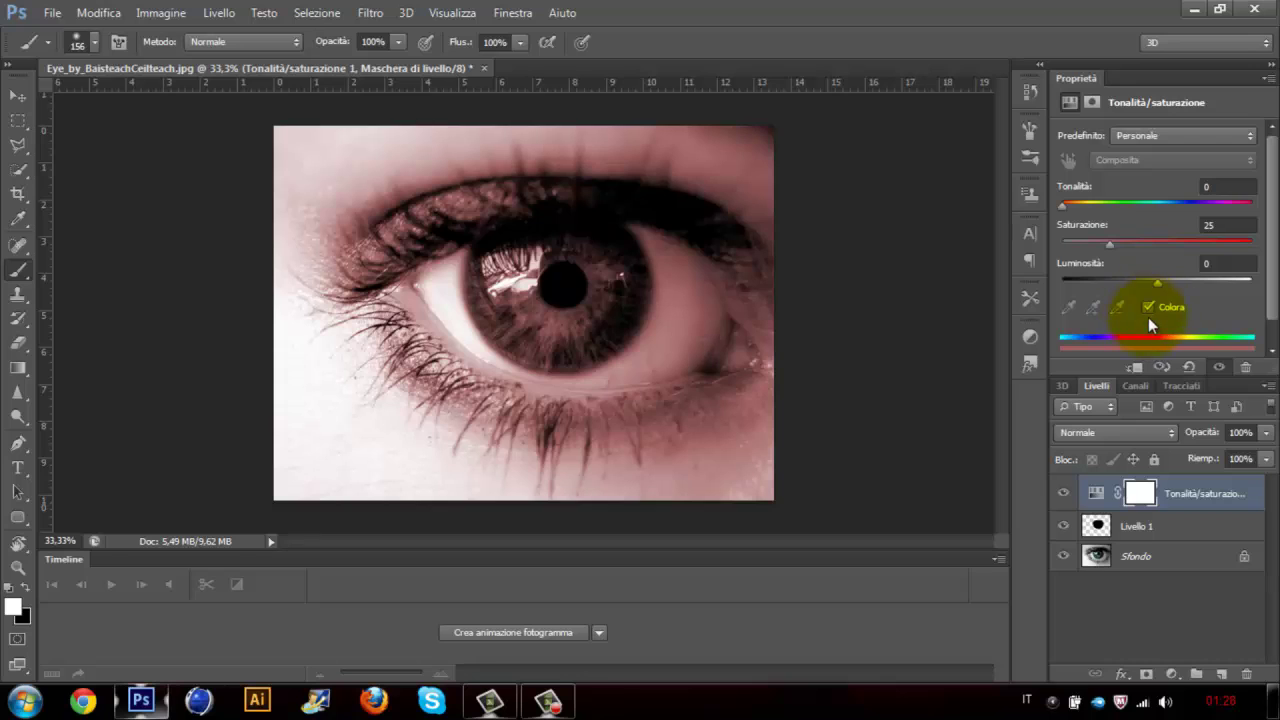
mouse_move(1200, 487)
mouse_down()
mouse_move(1194, 531)
mouse_move(1180, 537)
mouse_move(1190, 541)
mouse_move(1189, 482)
mouse_up()
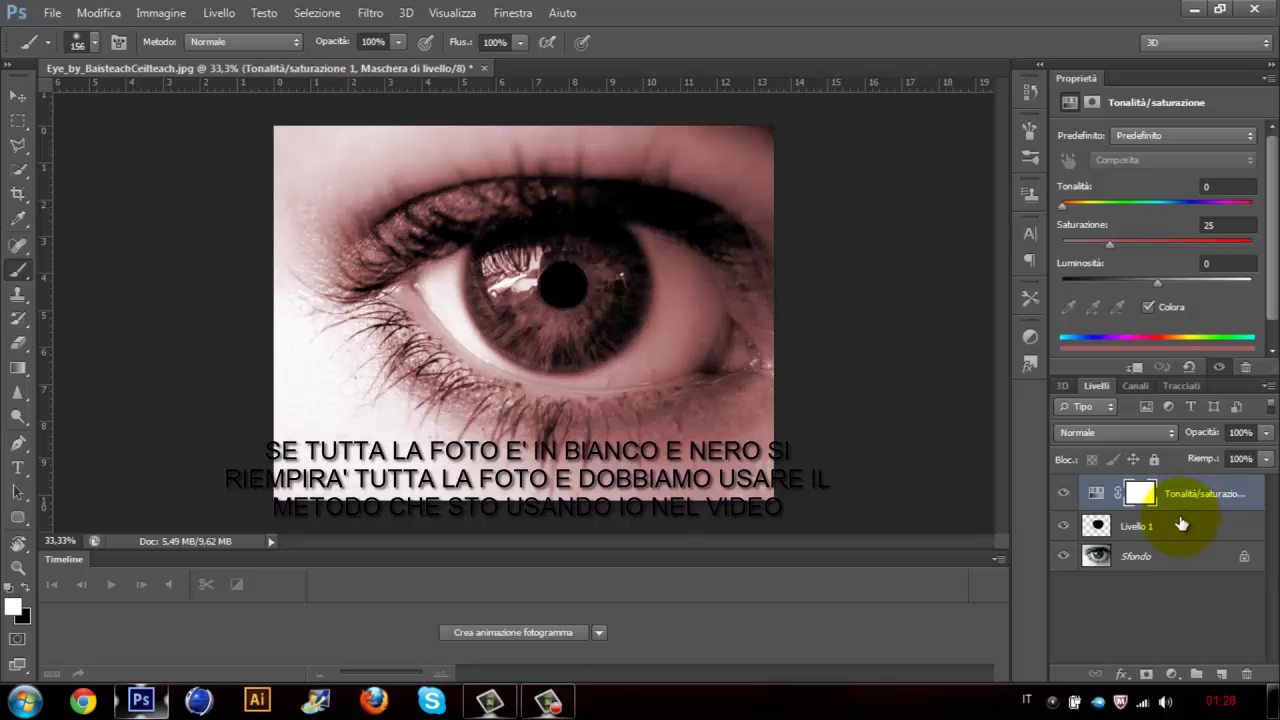
right_click(1190, 490)
key(Delete)
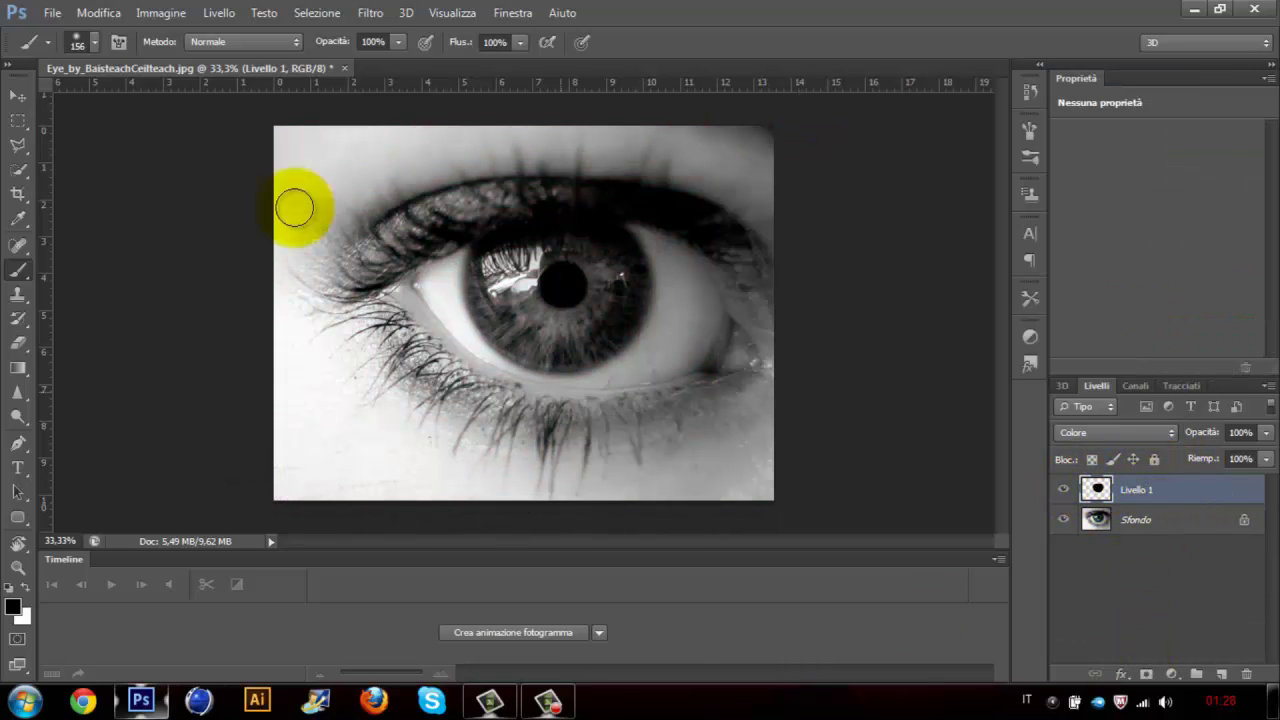
click(162, 12)
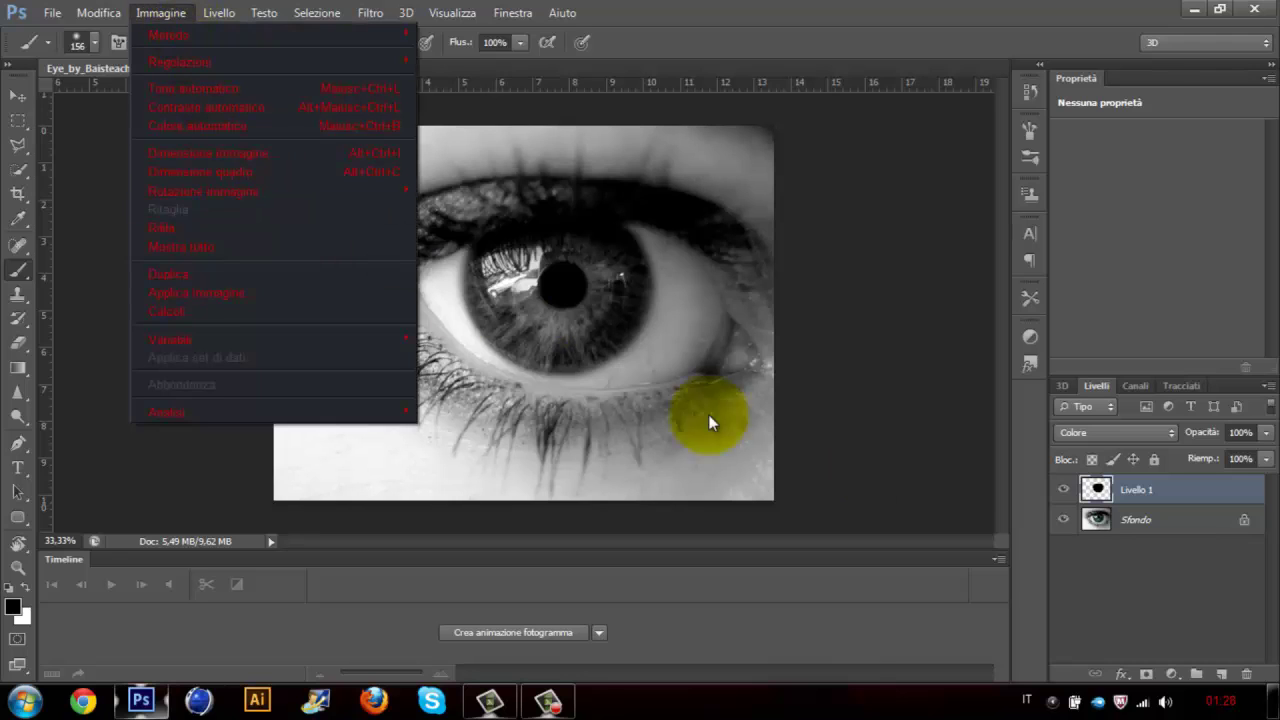
click(1171, 487)
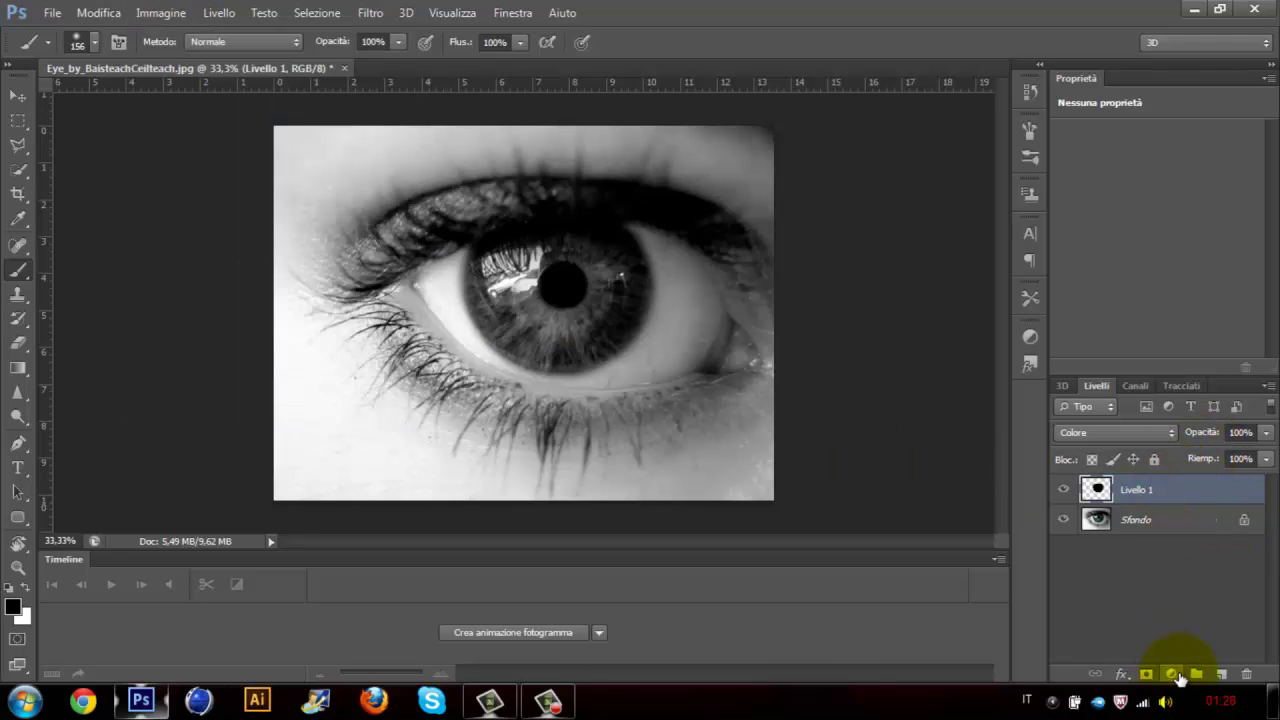
Add a Tonalità/saturazione adjustment layer above Livello 1, enable Colora, and set the saturation to 62 and the hue to 99.
click(1172, 675)
click(1163, 455)
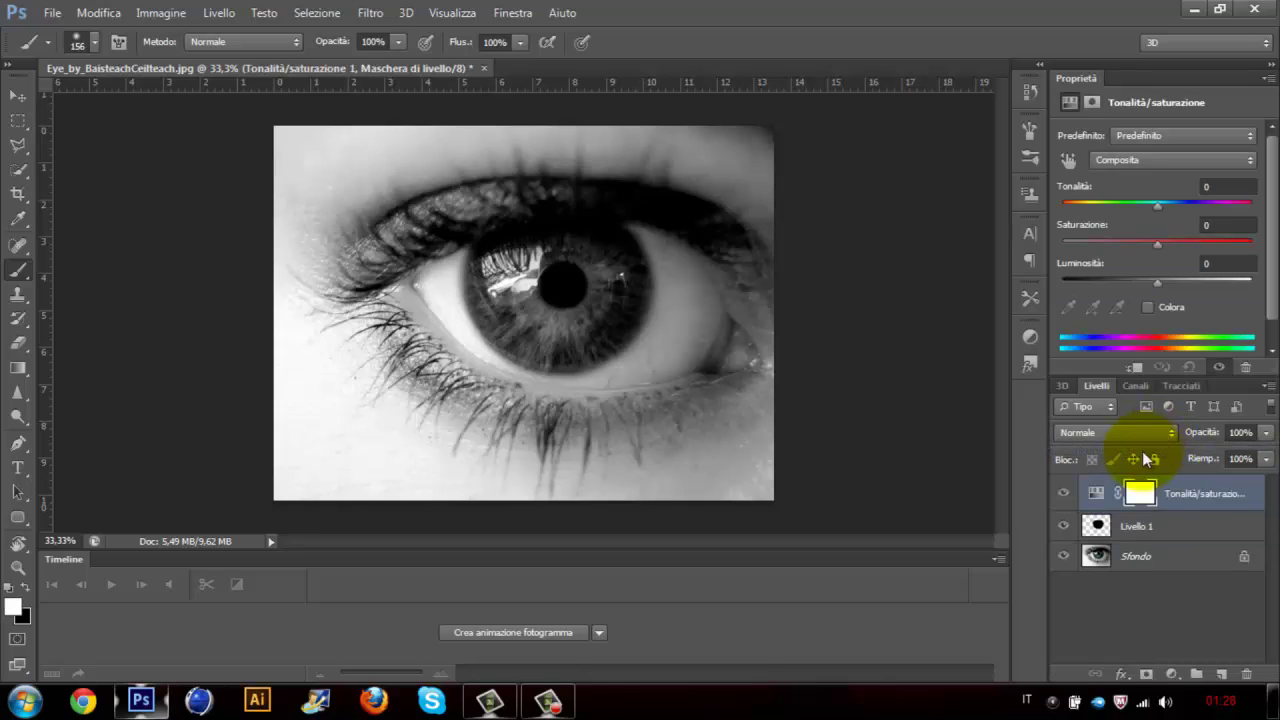
click(1150, 307)
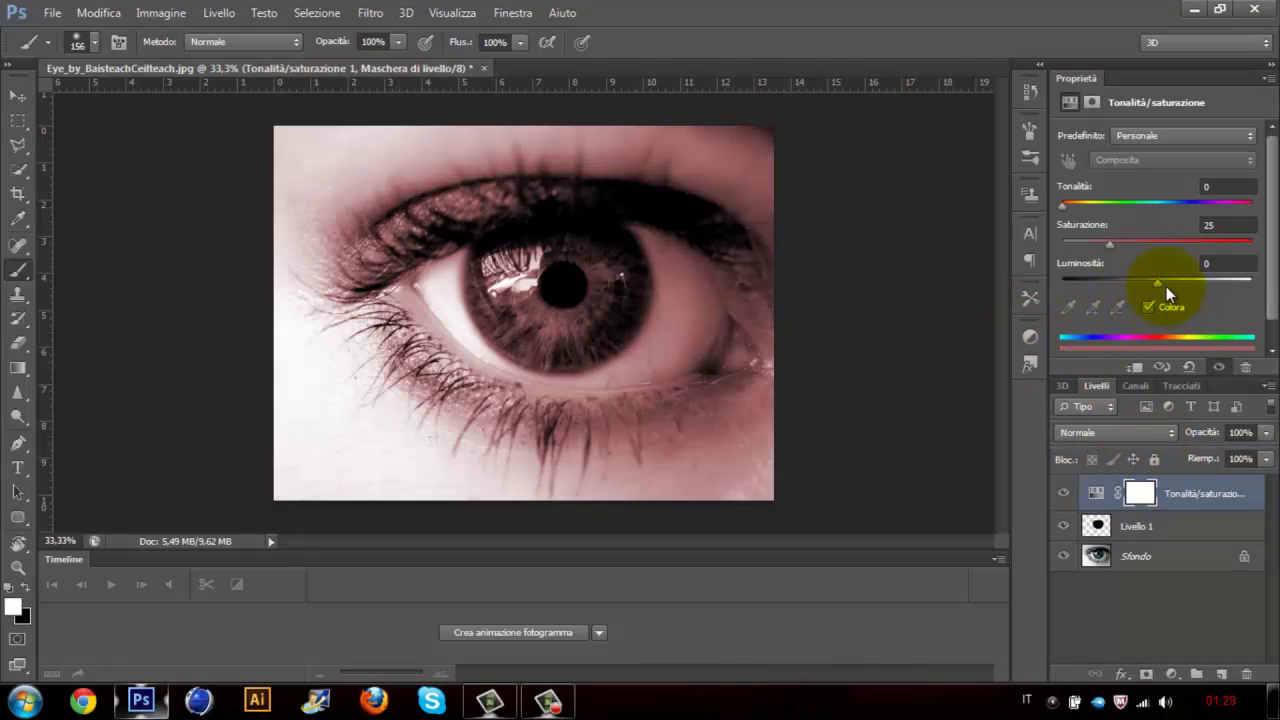
drag(1114, 246, 1179, 250)
drag(1062, 206, 1114, 218)
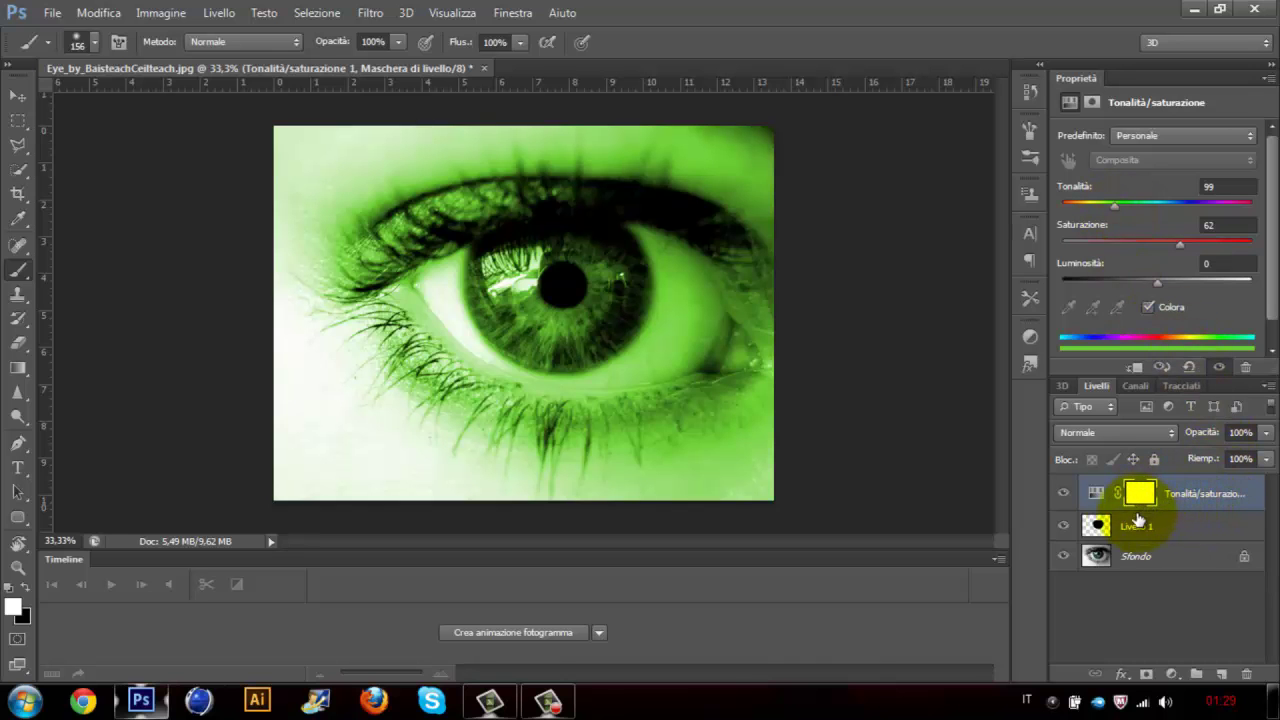
Load the pixels of Livello 1 as a selection, target the adjustment layer's mask, and invert the selection.
click(1100, 524)
right_click(1100, 524)
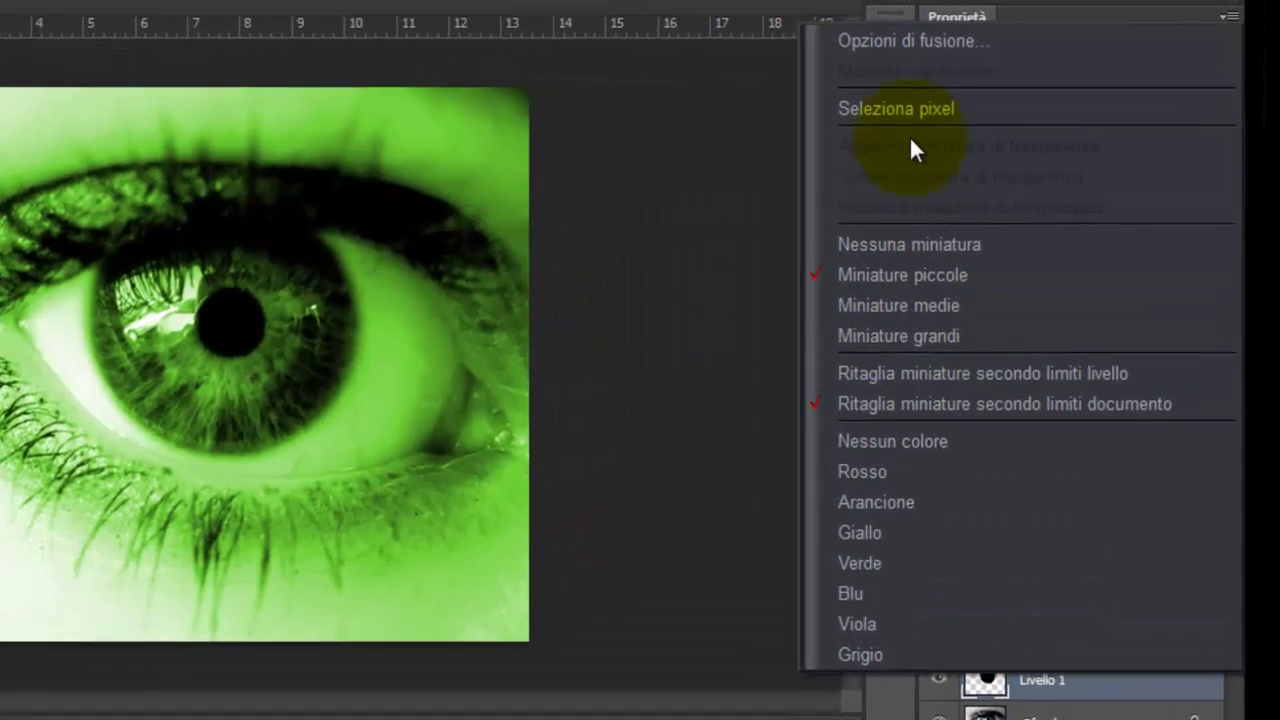
click(912, 112)
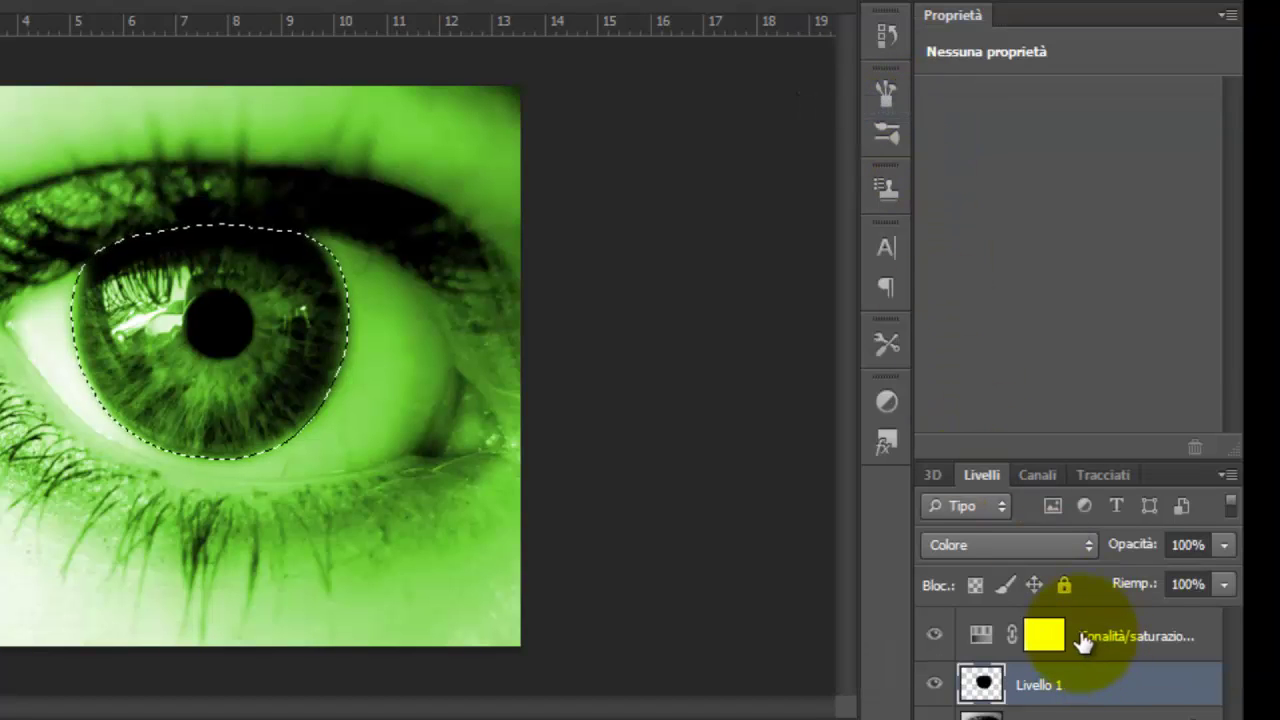
click(1085, 640)
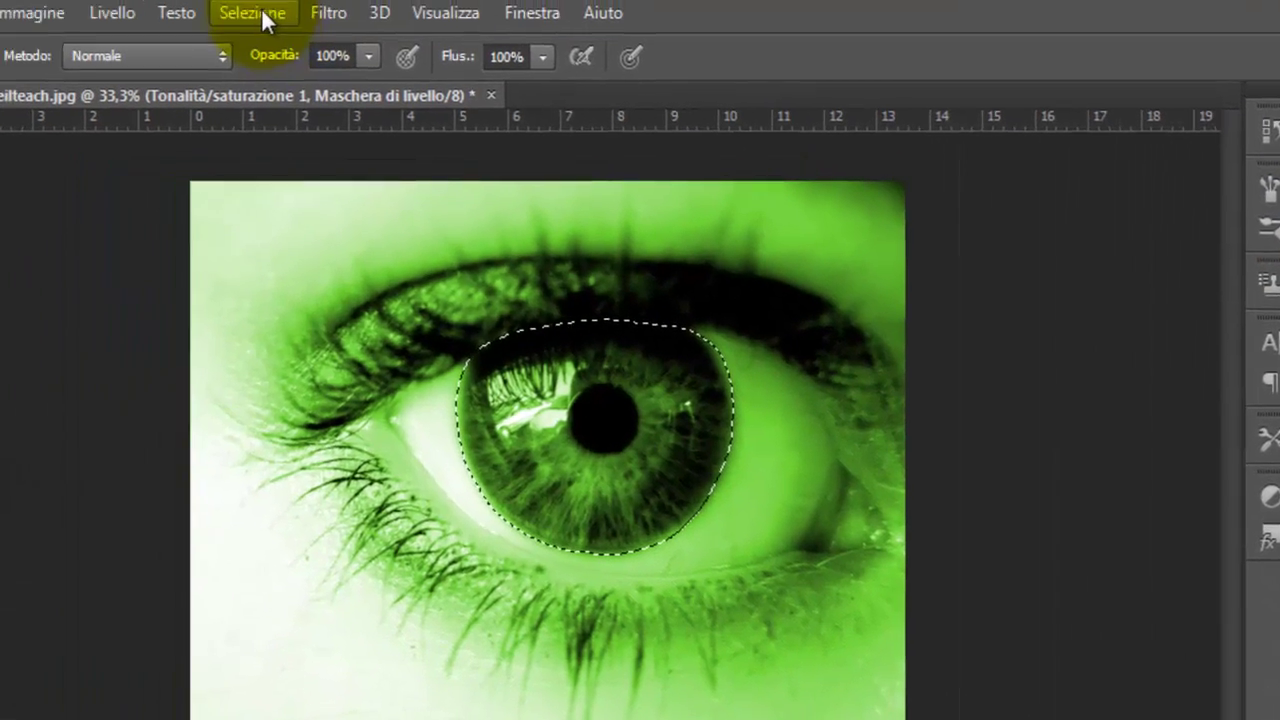
click(263, 20)
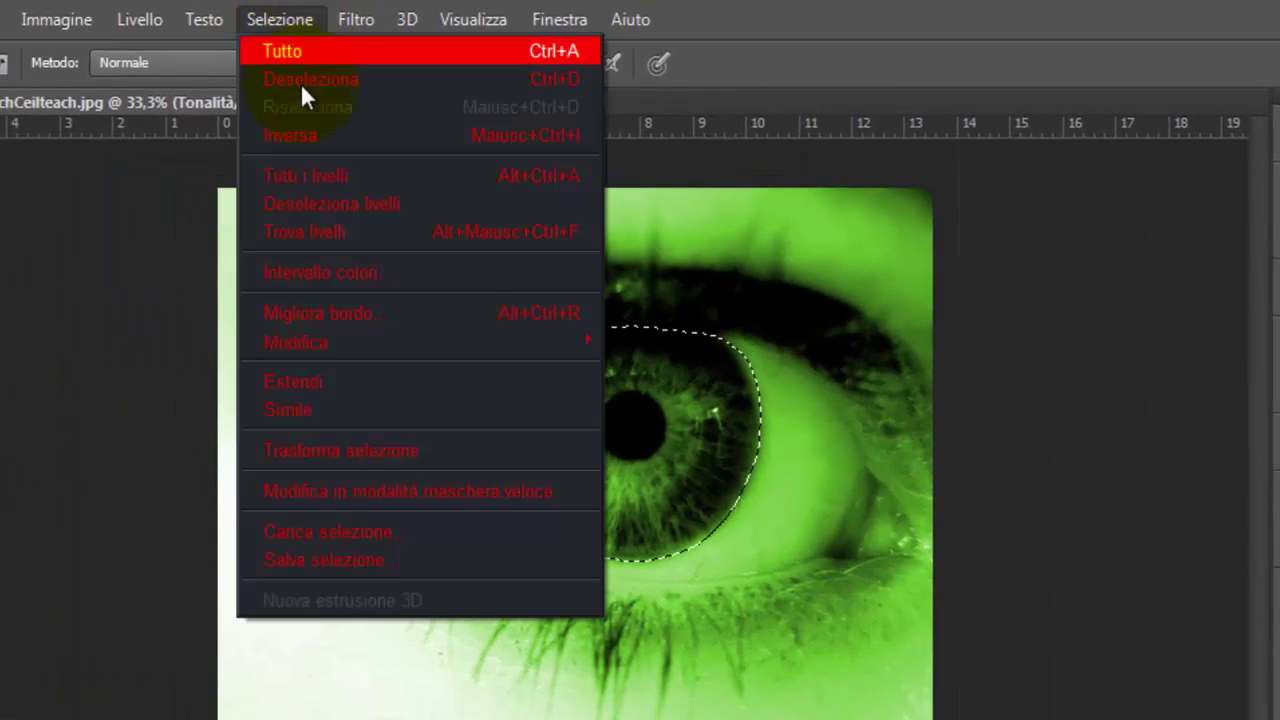
click(300, 134)
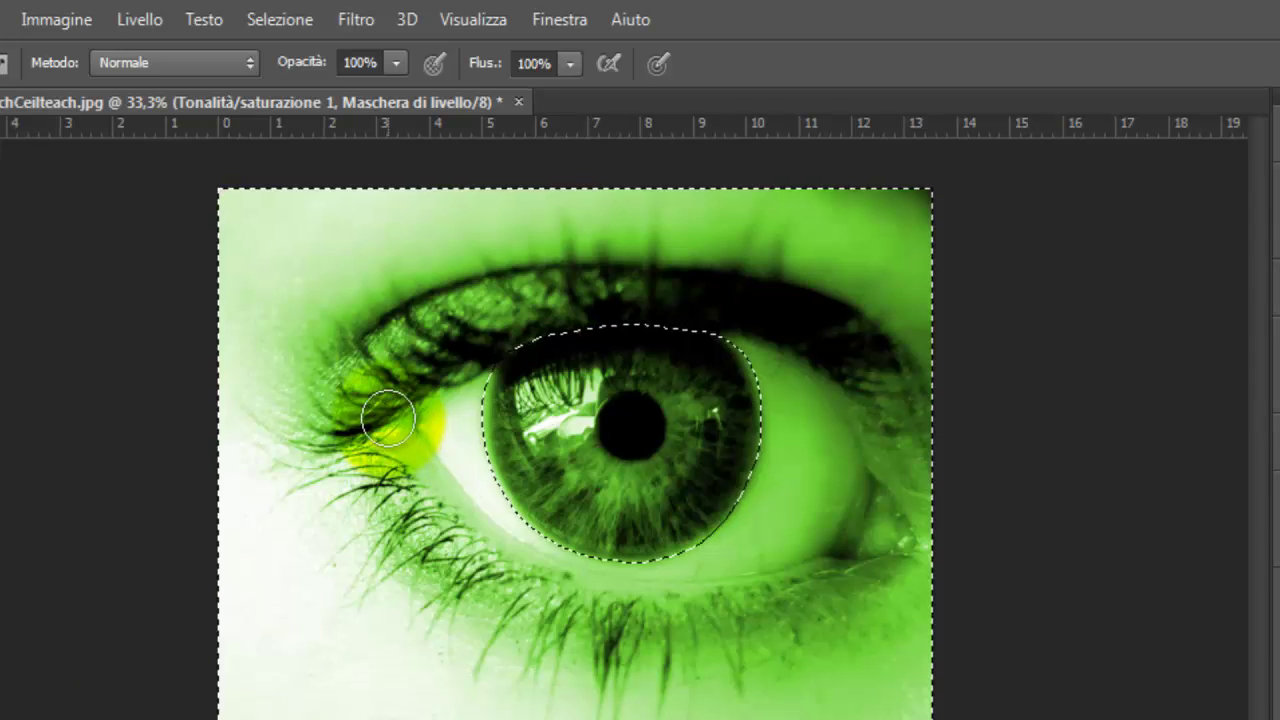
Paint black on the adjustment mask over everything outside the iris with a soft 473 px brush, then deselect.
right_click(388, 418)
drag(586, 485, 640, 485)
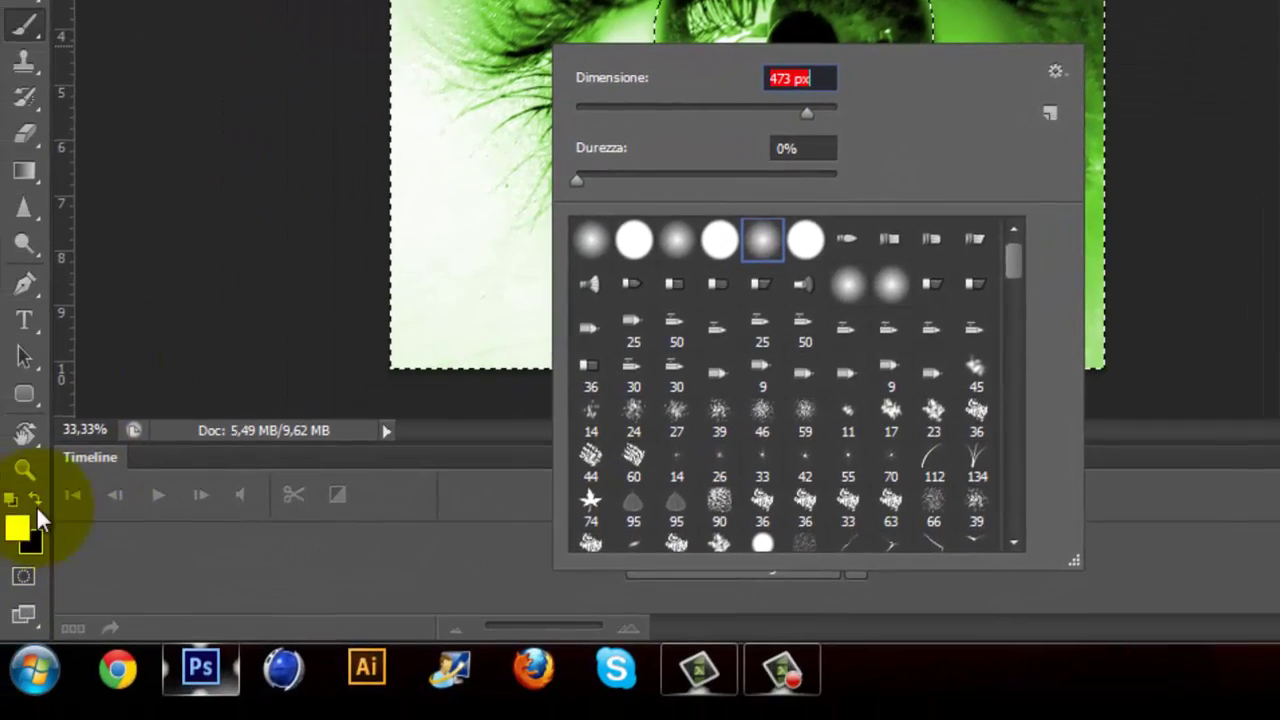
key(Return)
mouse_move(505, 190)
mouse_down()
mouse_move(565, 208)
mouse_move(793, 187)
mouse_move(600, 114)
mouse_up()
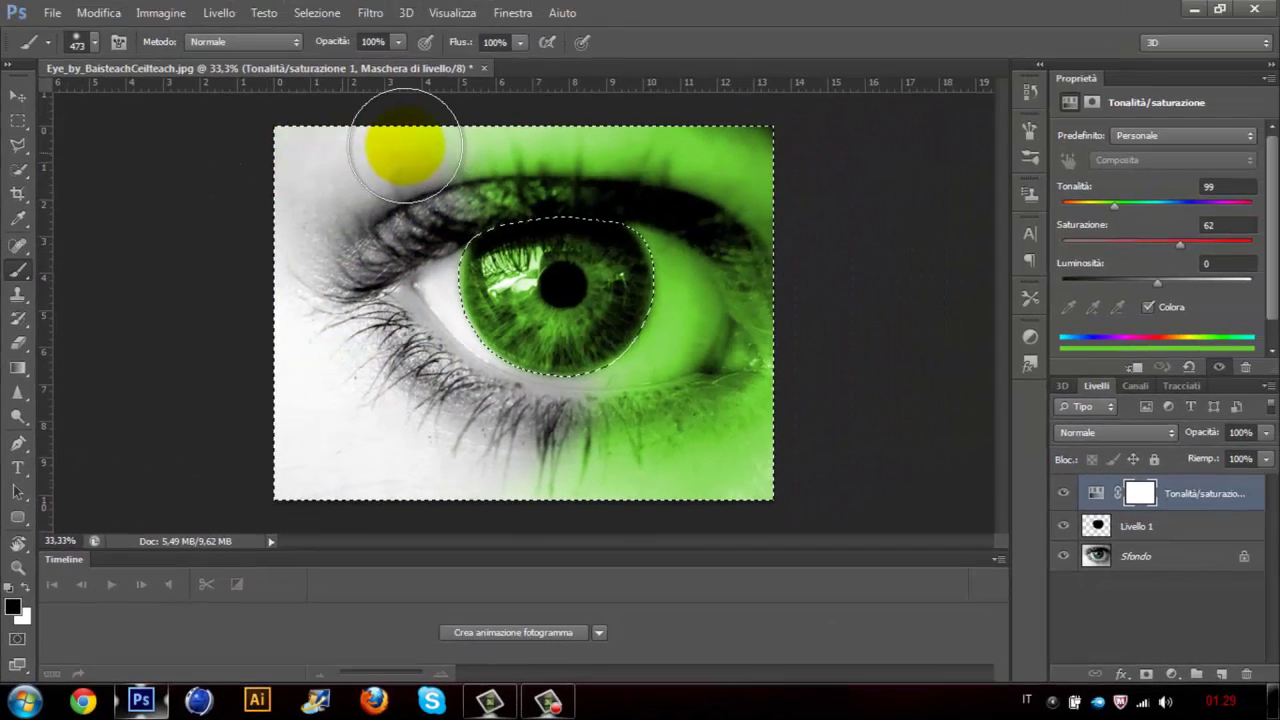
mouse_move(405, 145)
mouse_down()
mouse_move(534, 140)
mouse_move(479, 167)
mouse_move(738, 176)
mouse_move(842, 207)
mouse_move(636, 248)
mouse_move(540, 315)
mouse_move(746, 344)
mouse_move(683, 370)
mouse_move(703, 430)
mouse_move(741, 468)
mouse_move(671, 480)
mouse_move(620, 415)
mouse_up()
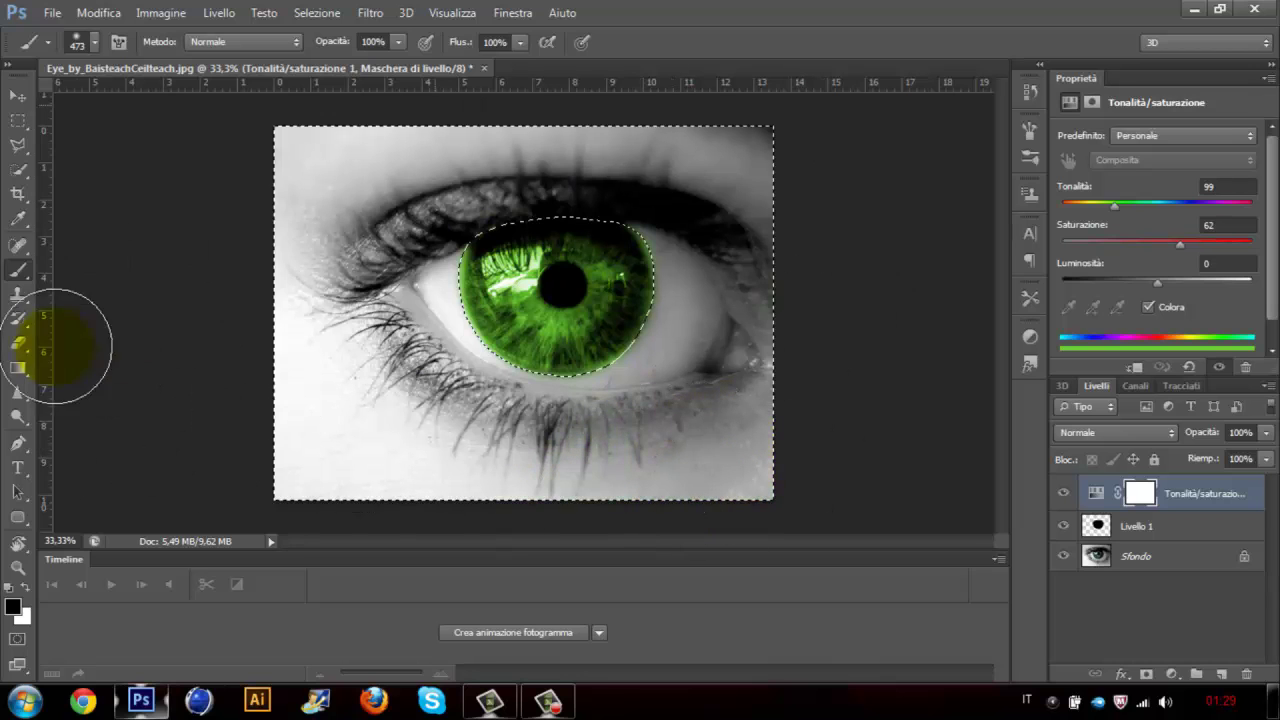
key(ctrl+d)
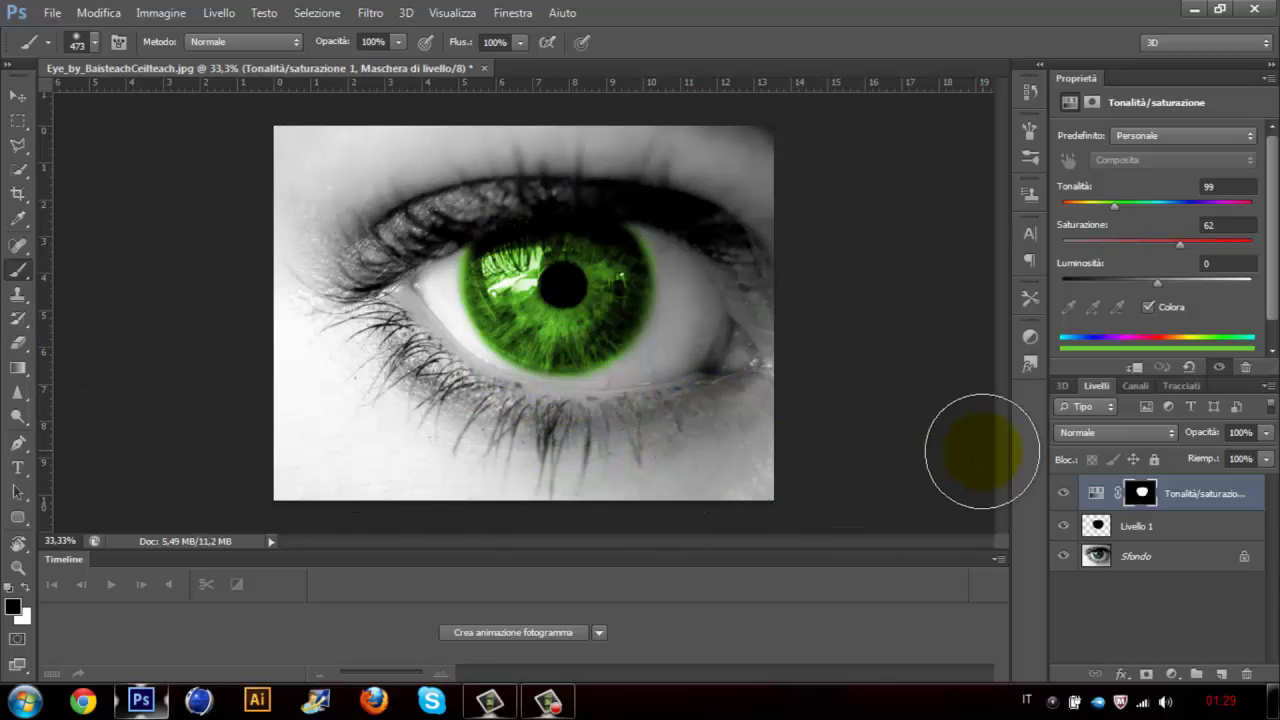
Clean up the color fringe around the iris on the adjustment mask and set the hue to 200.
mouse_move(733, 367)
mouse_down()
mouse_move(687, 211)
mouse_move(720, 203)
mouse_move(749, 234)
mouse_move(736, 319)
mouse_move(683, 265)
mouse_move(716, 268)
mouse_move(676, 188)
mouse_move(746, 282)
mouse_move(728, 338)
mouse_move(682, 390)
mouse_move(565, 426)
mouse_move(472, 392)
mouse_move(430, 332)
mouse_move(419, 283)
mouse_move(432, 197)
mouse_move(407, 222)
mouse_move(378, 316)
mouse_move(344, 351)
mouse_move(554, 399)
mouse_move(616, 440)
mouse_move(682, 422)
mouse_move(819, 462)
mouse_move(1071, 378)
mouse_up()
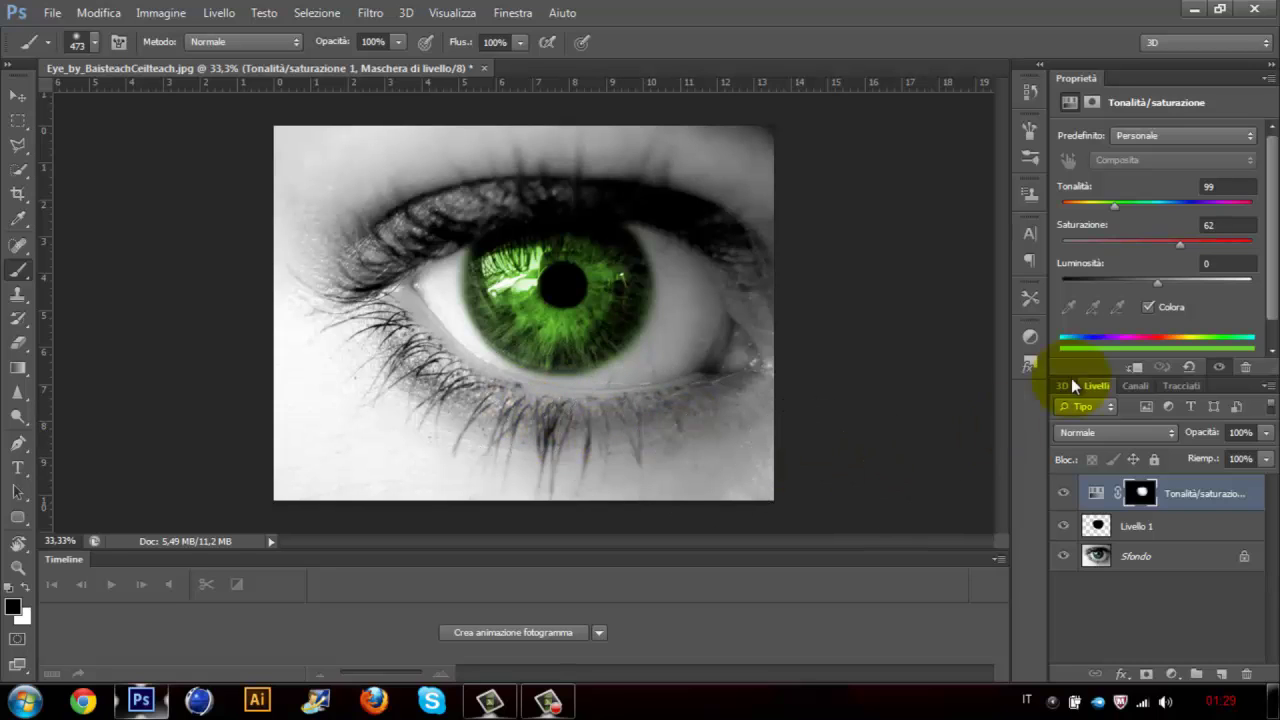
drag(1122, 210, 1167, 219)
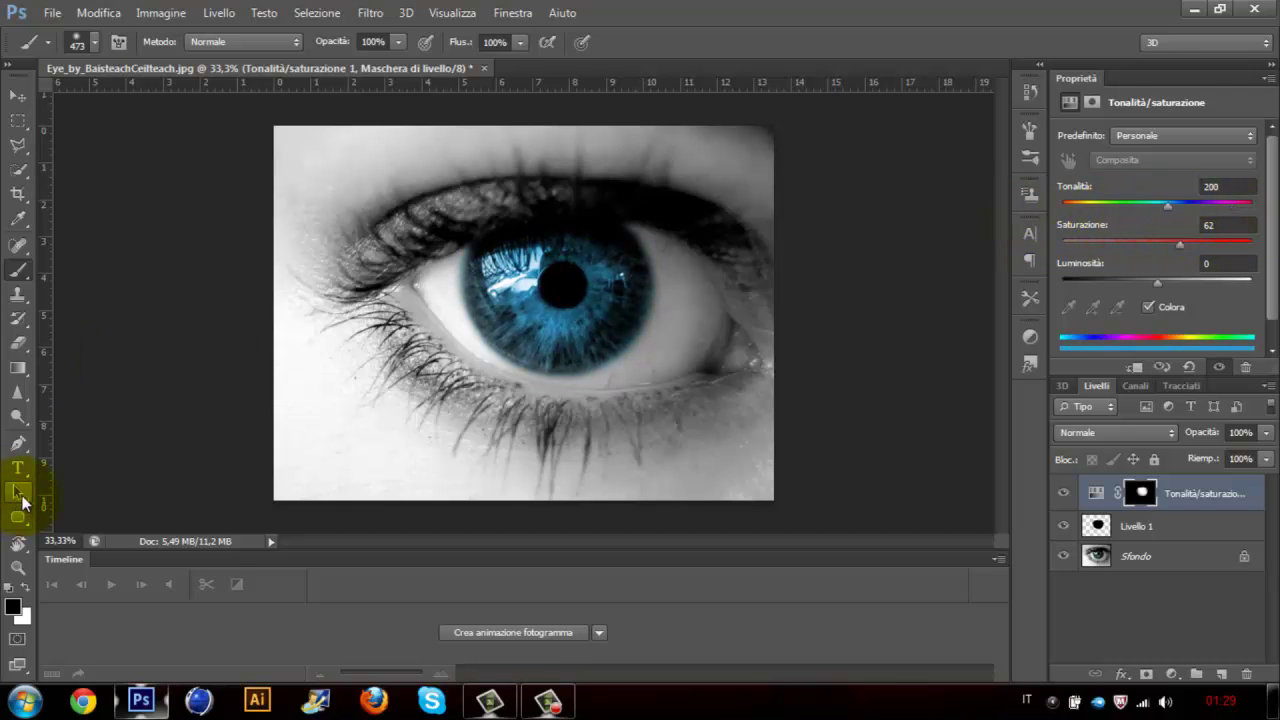
Create a new blank document with a transparent background.
click(18, 467)
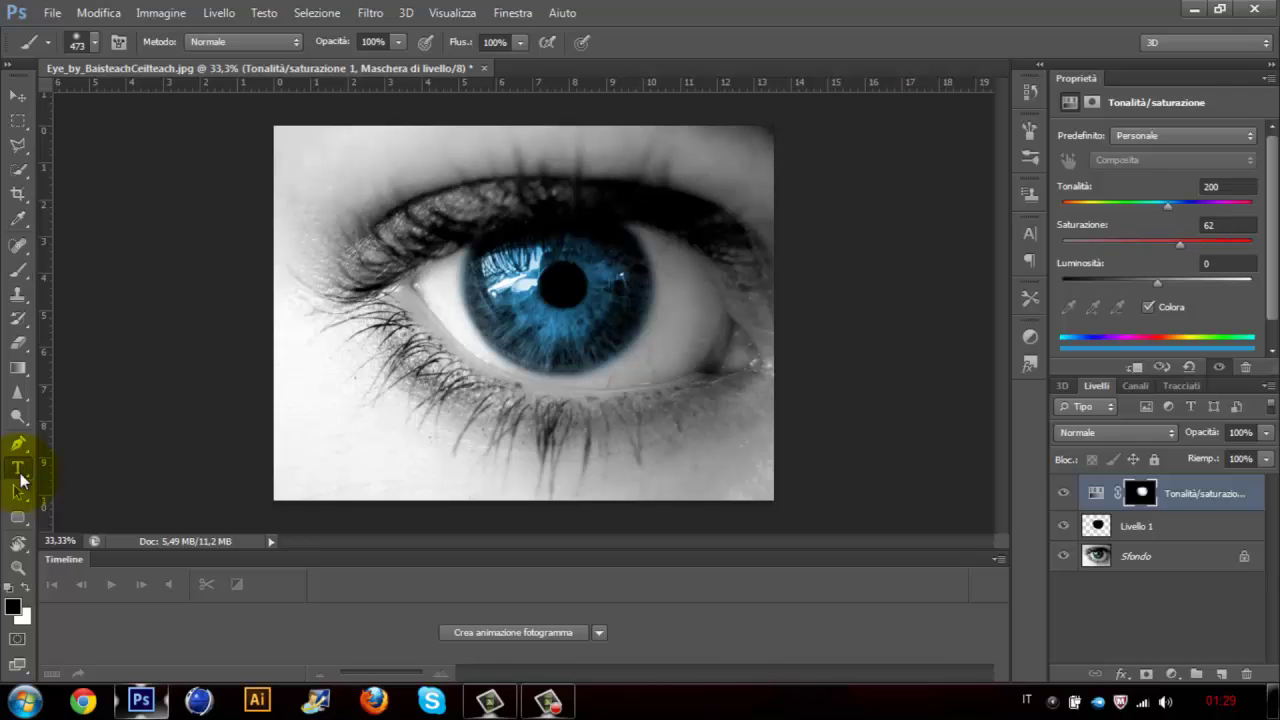
click(52, 14)
click(55, 34)
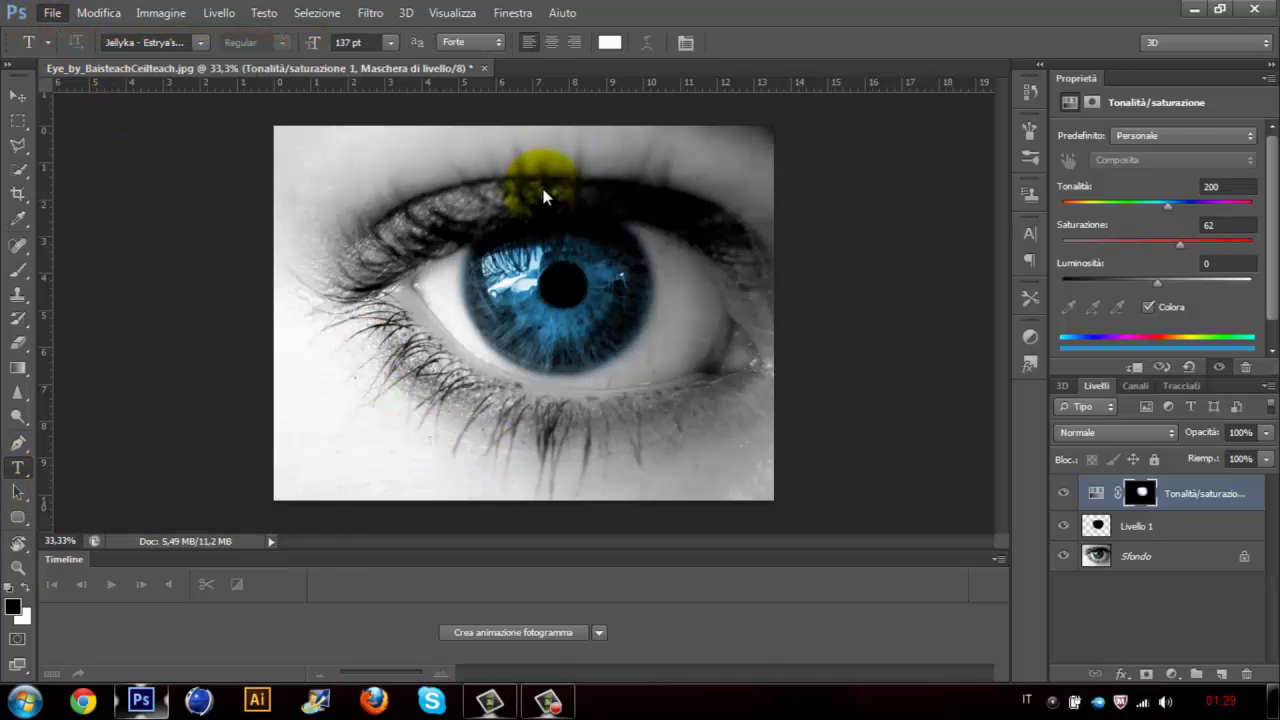
click(828, 162)
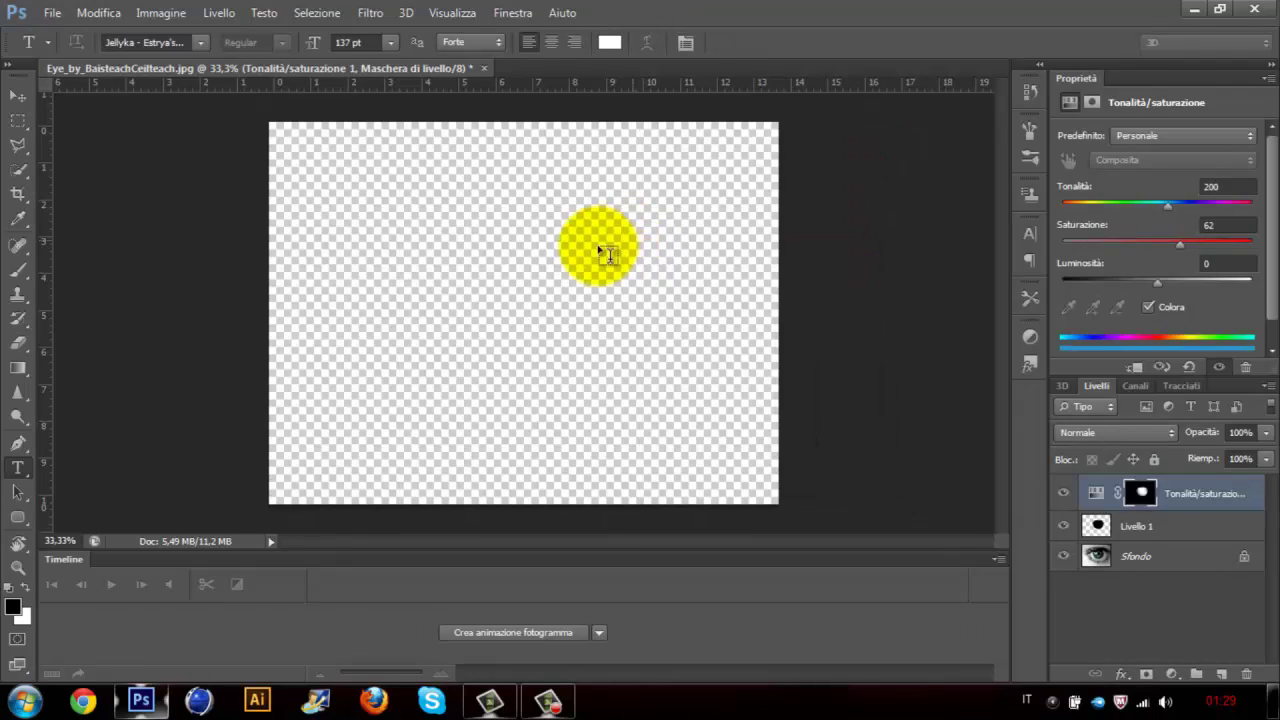
Fill the new document's empty Livello 1 with black using the Secchiello tool.
click(18, 345)
click(18, 367)
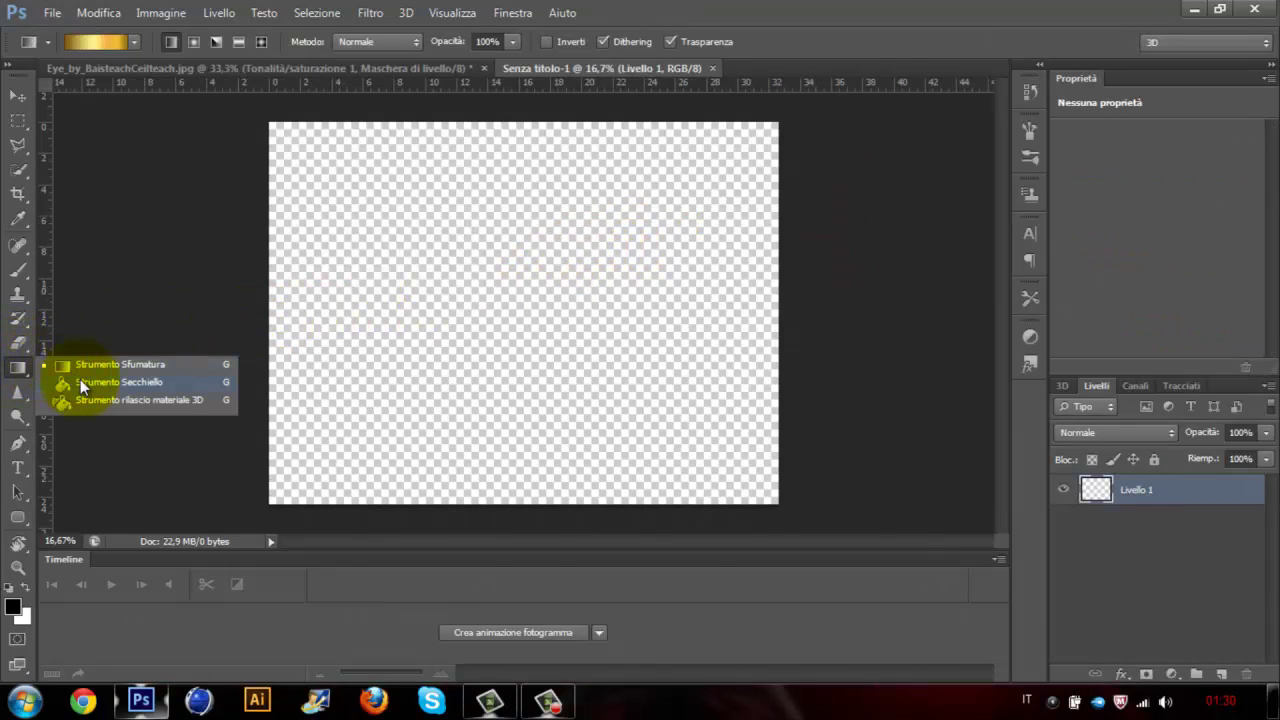
click(82, 383)
click(371, 314)
Choose a decorative slanted font and start a white text note reading "VOLEVO DIRVI CHE" and, on the second line, "A ME MI SI COLORA".
click(18, 467)
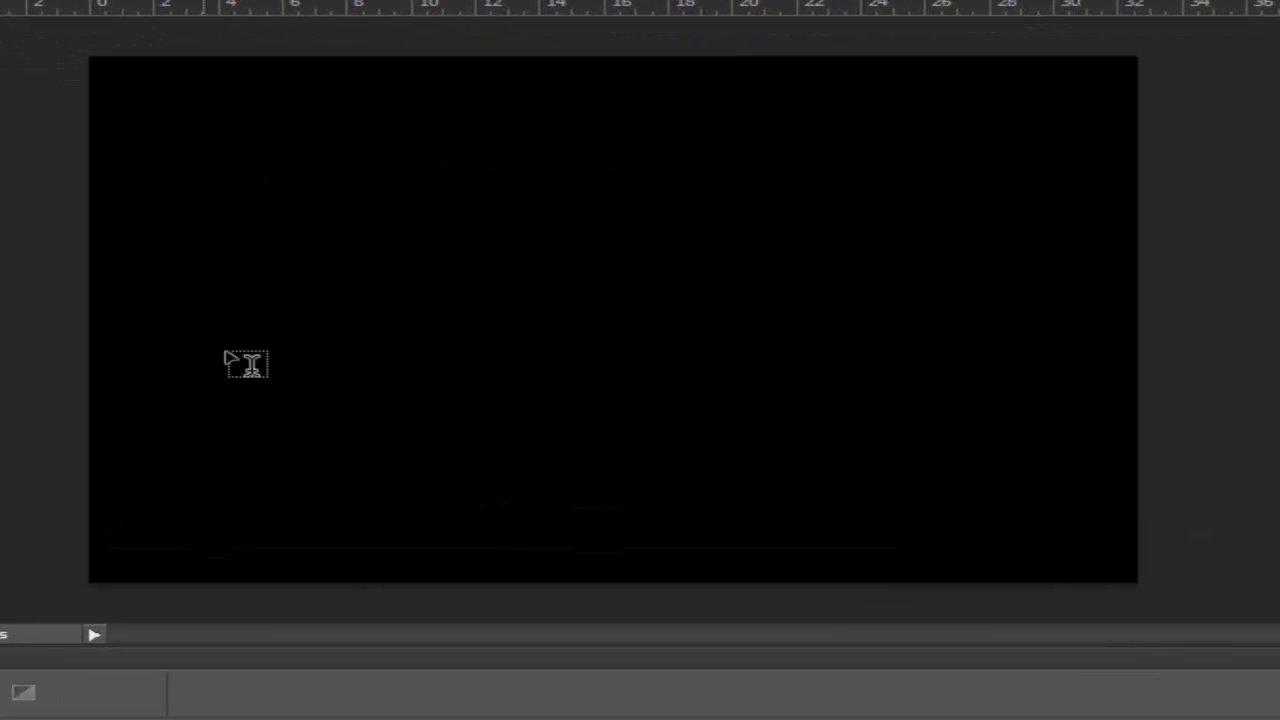
click(29, 34)
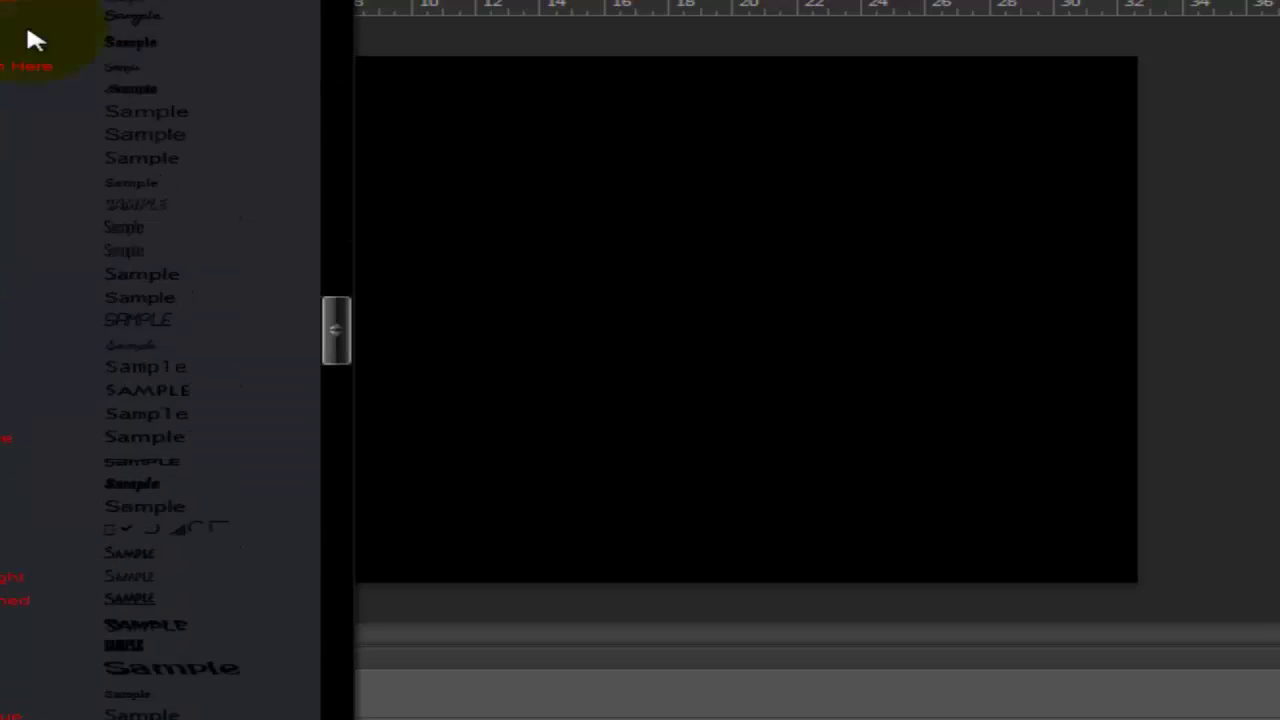
click(200, 212)
drag(294, 283, 240, 105)
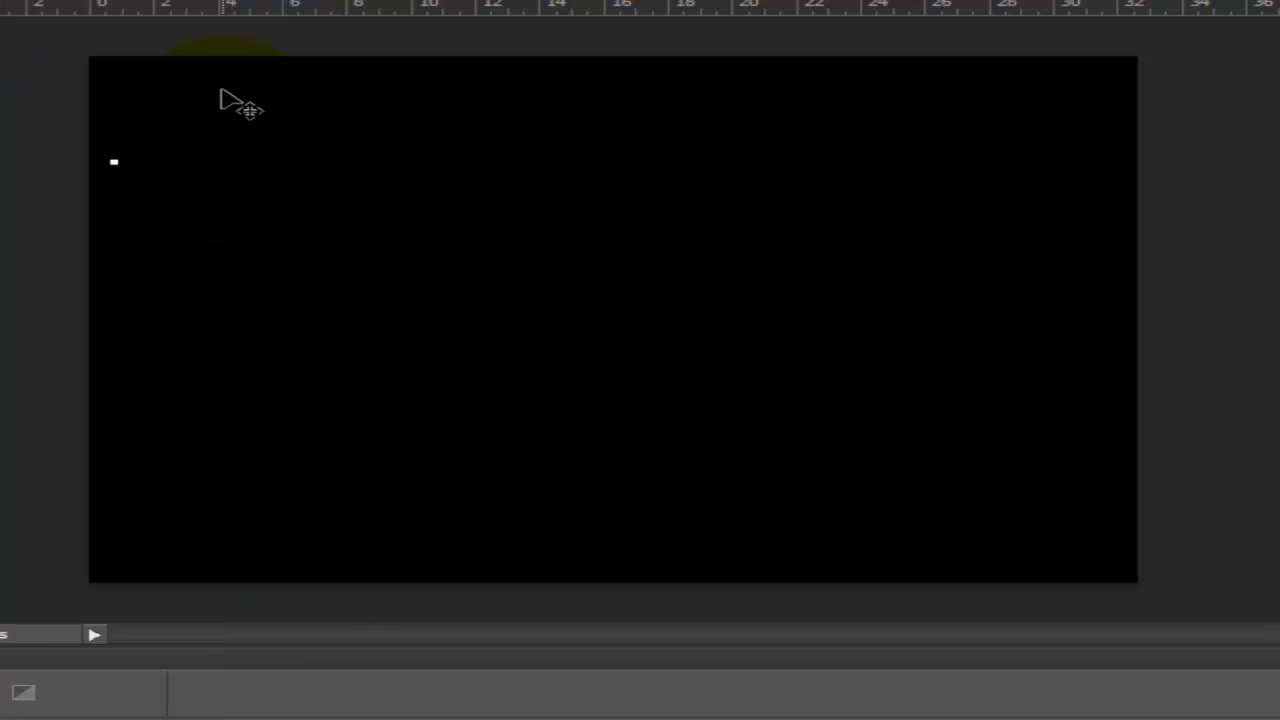
text(VOLEVO D)
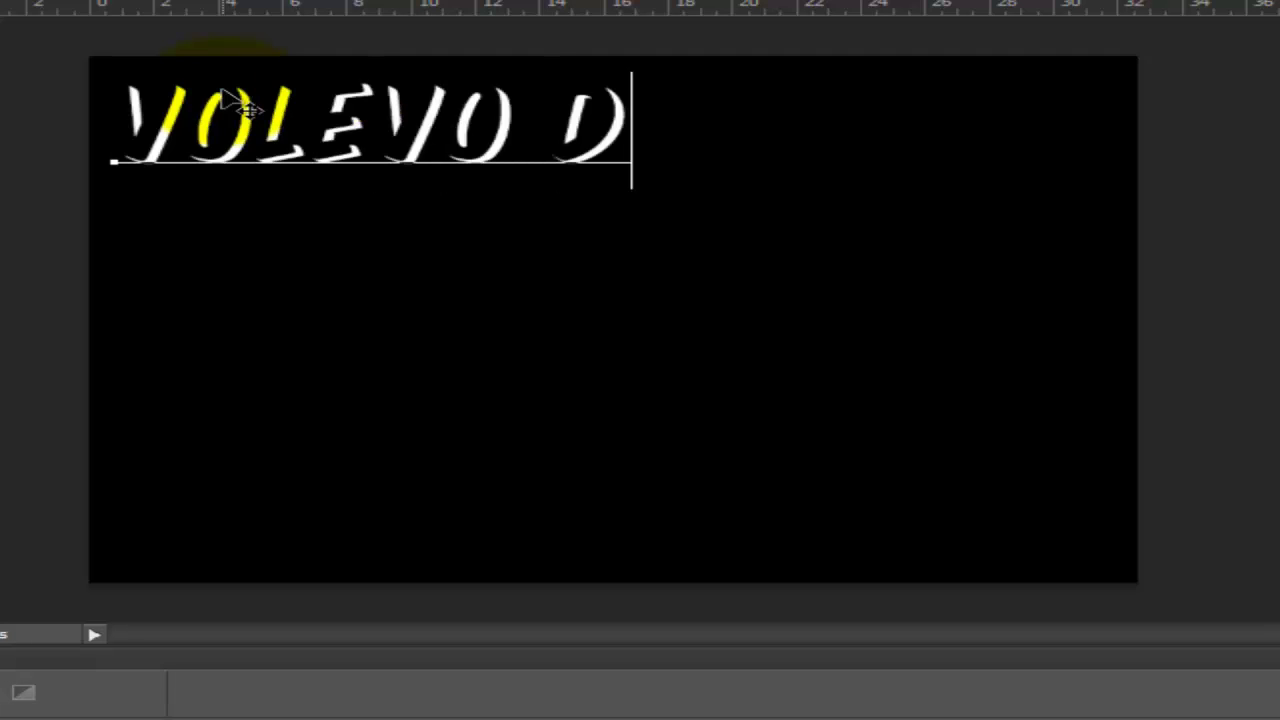
text(IRVI CHE)
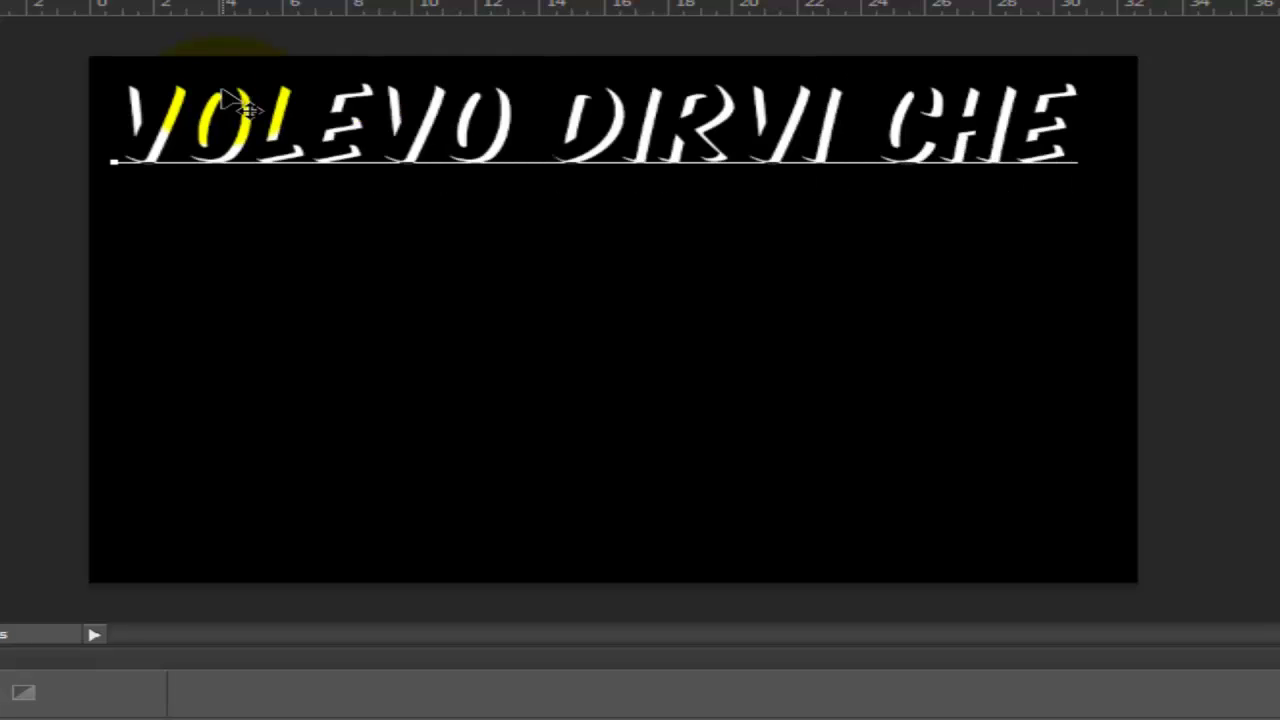
key(Return)
text(A ME MI )
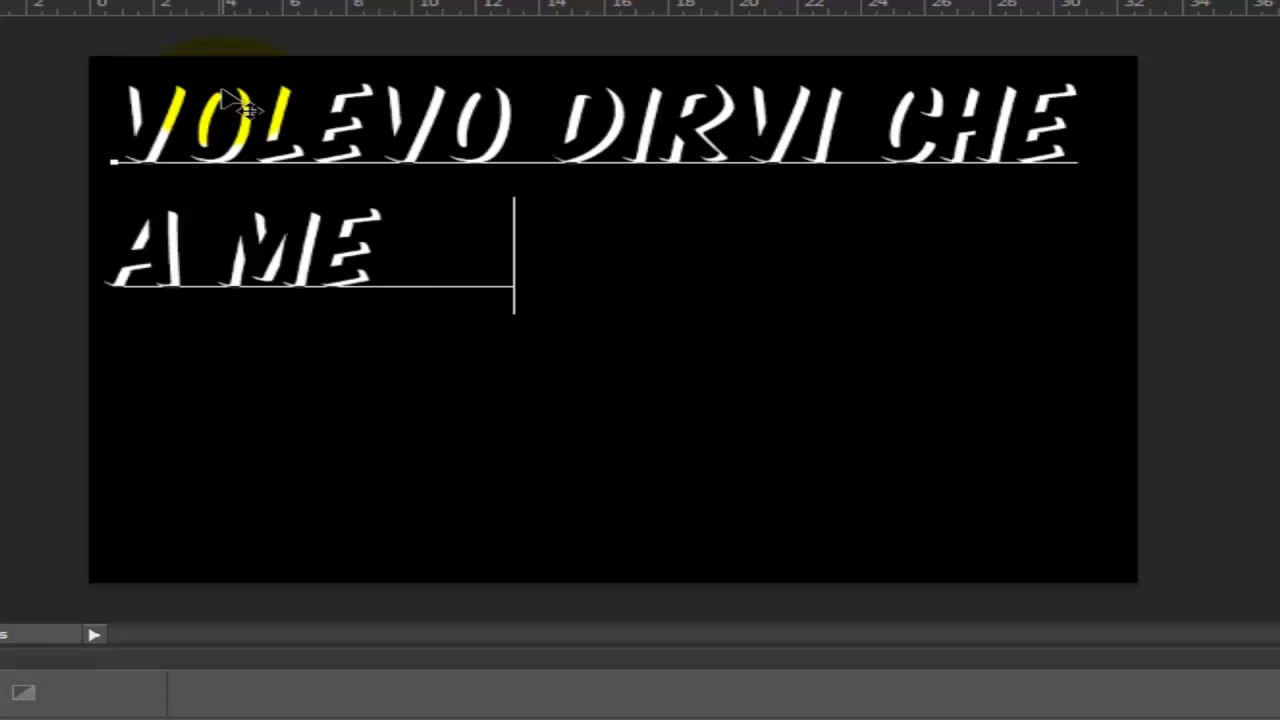
text(SI COLORA)
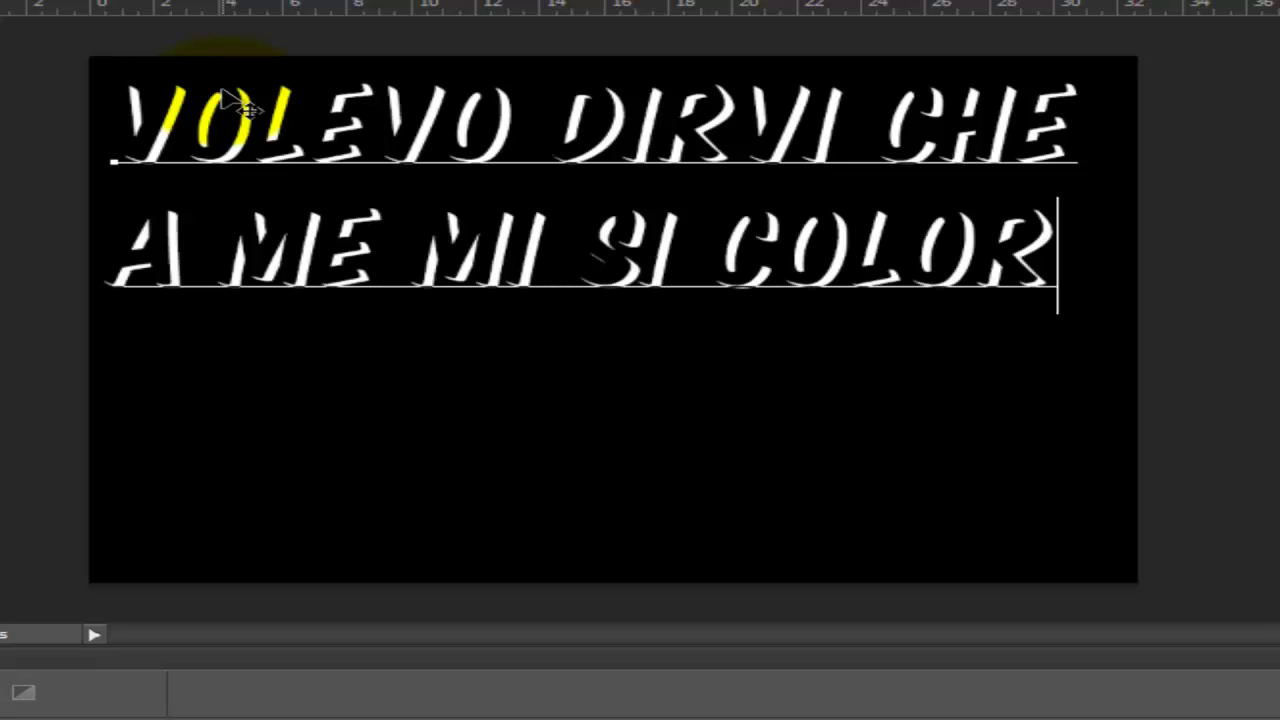
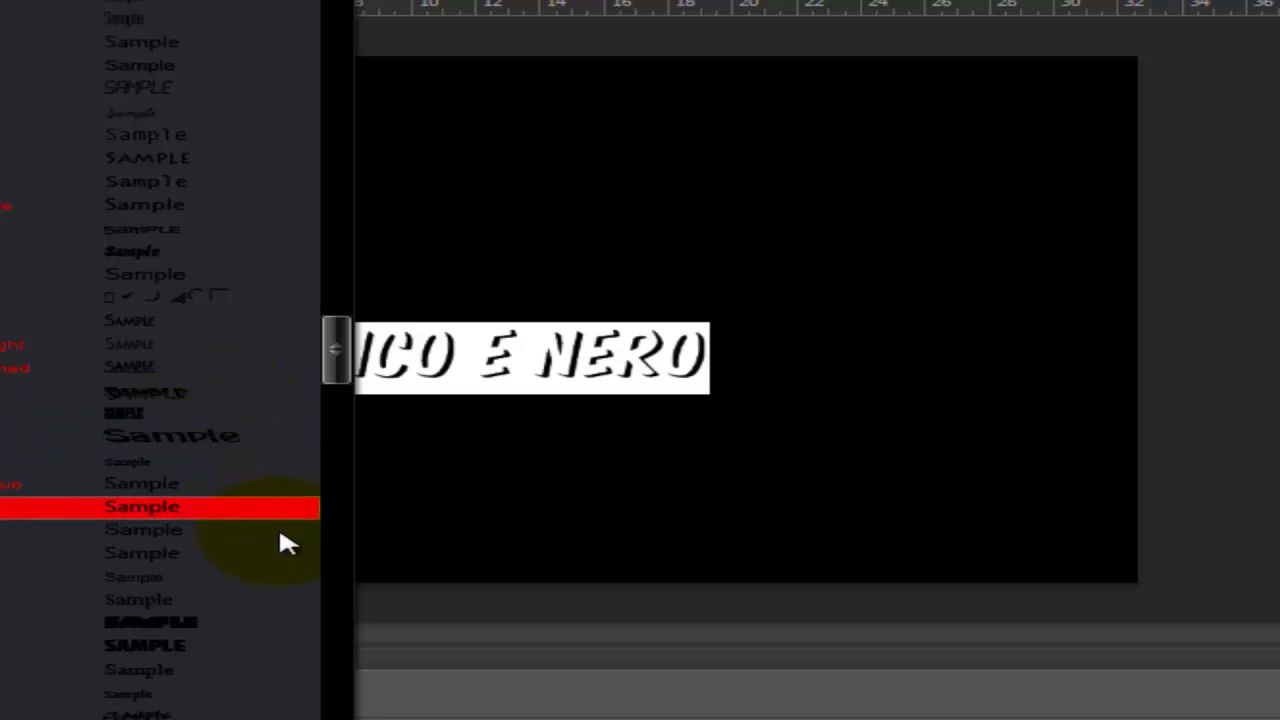
Change the note to a plain serif font and add the line "se la vostra immagine è a colori non c'è".
click(201, 668)
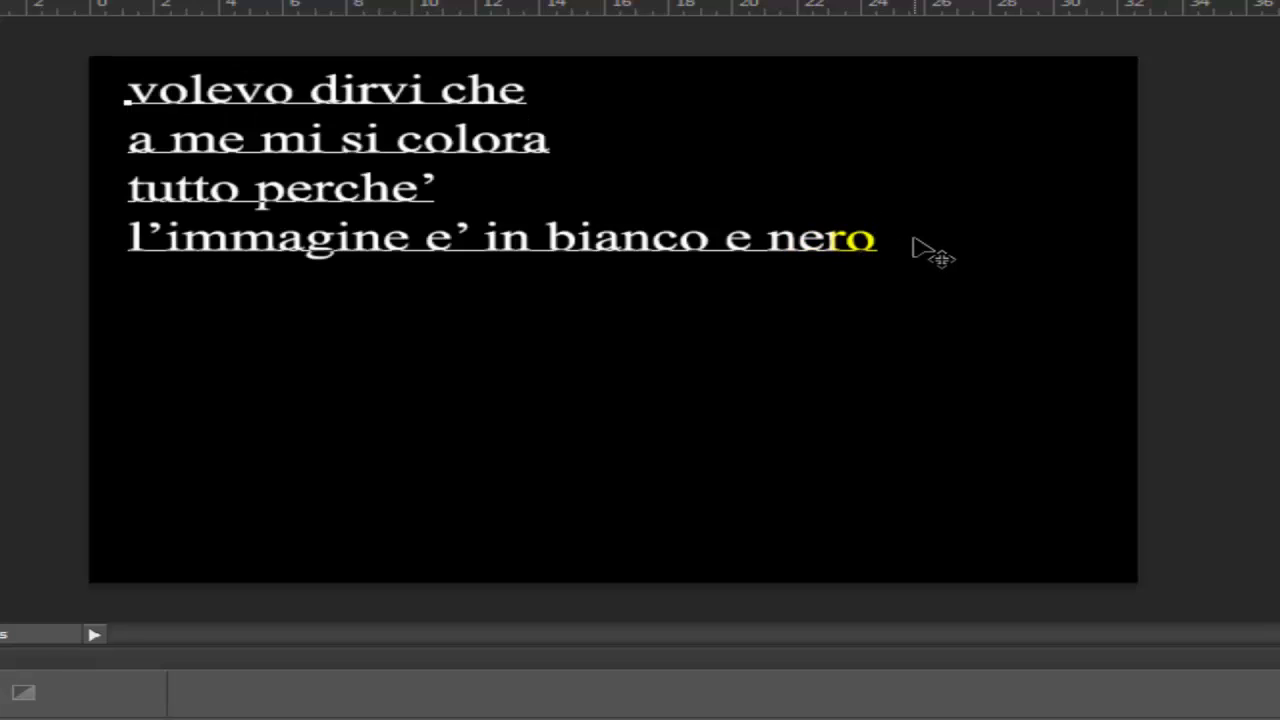
text(se l)
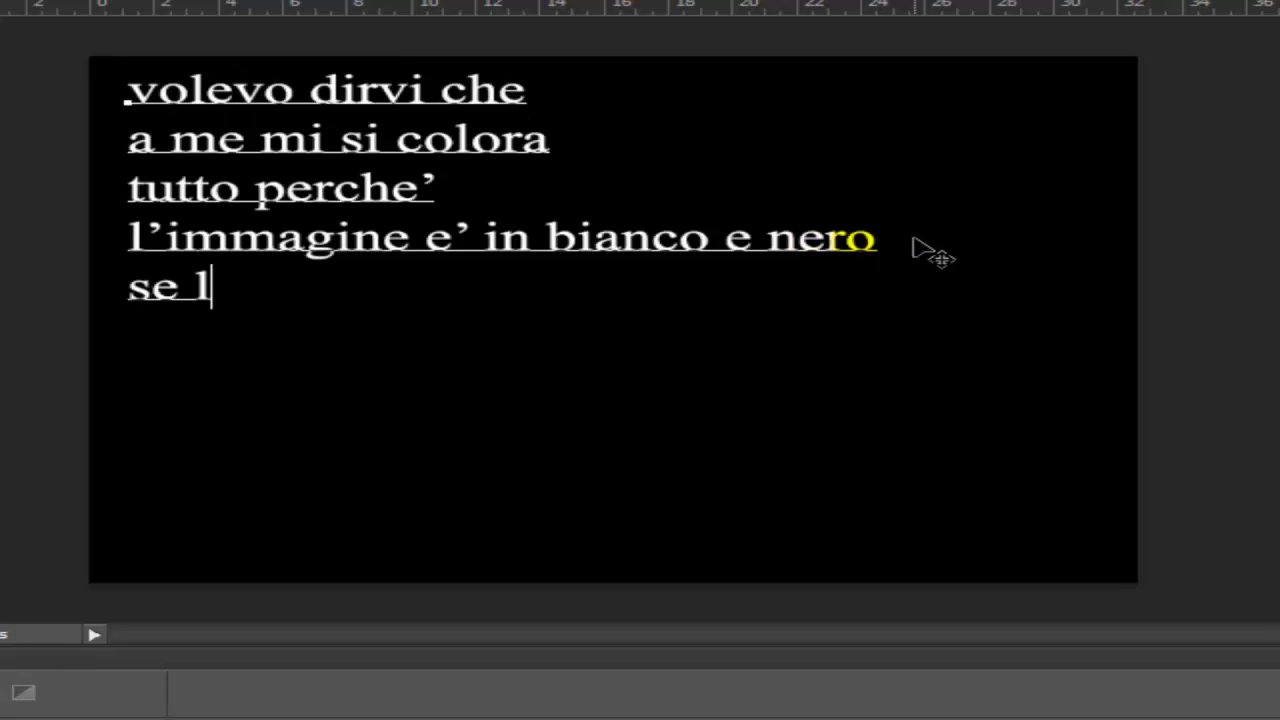
text(a vostra)
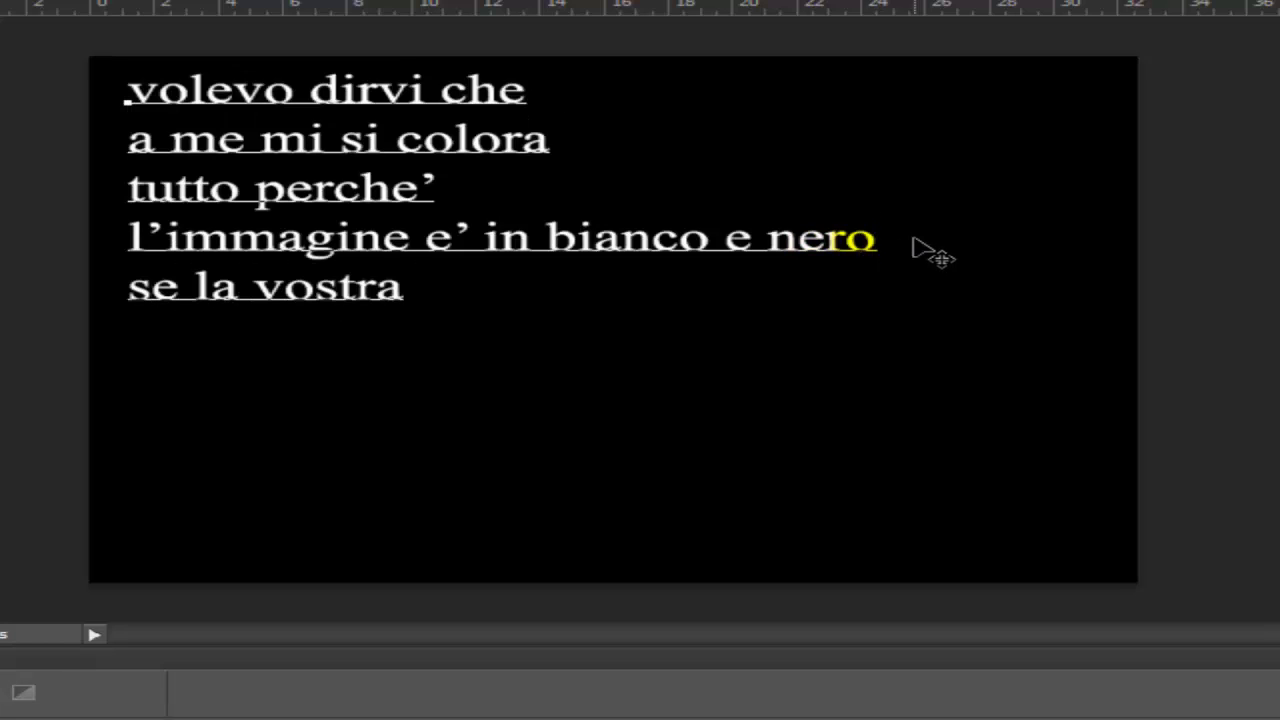
text( immagine )
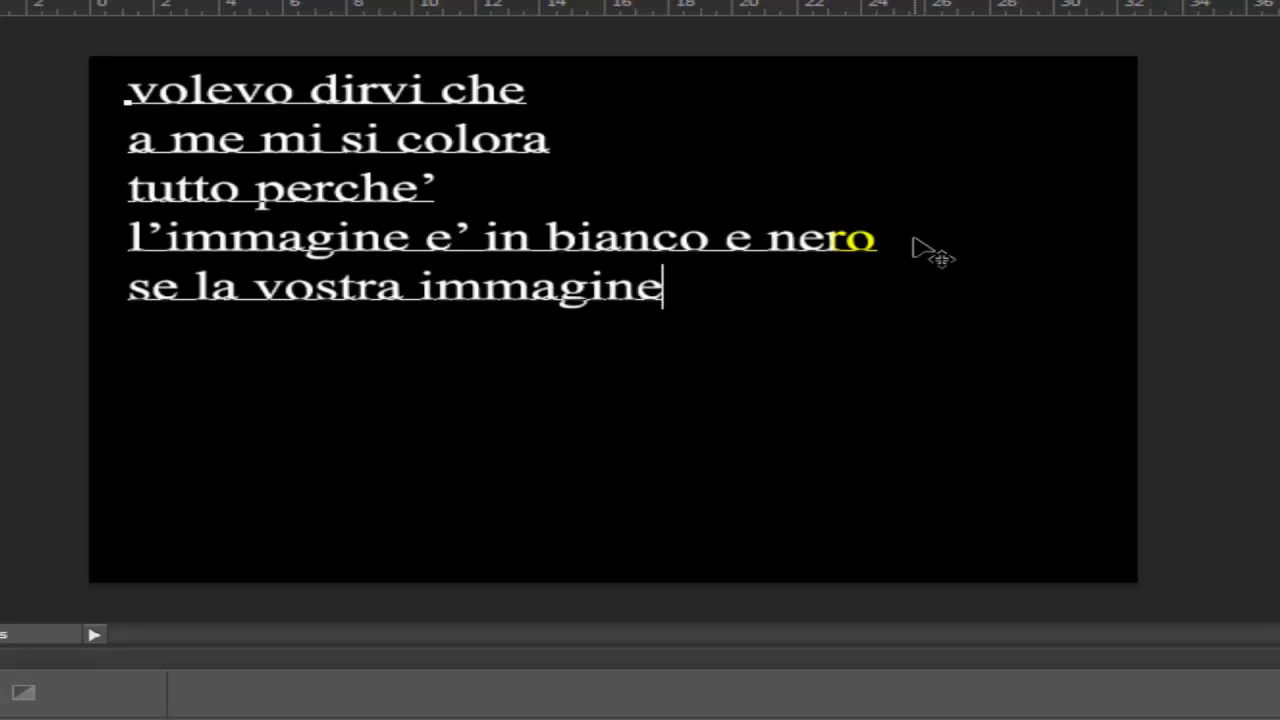
text(è a col)
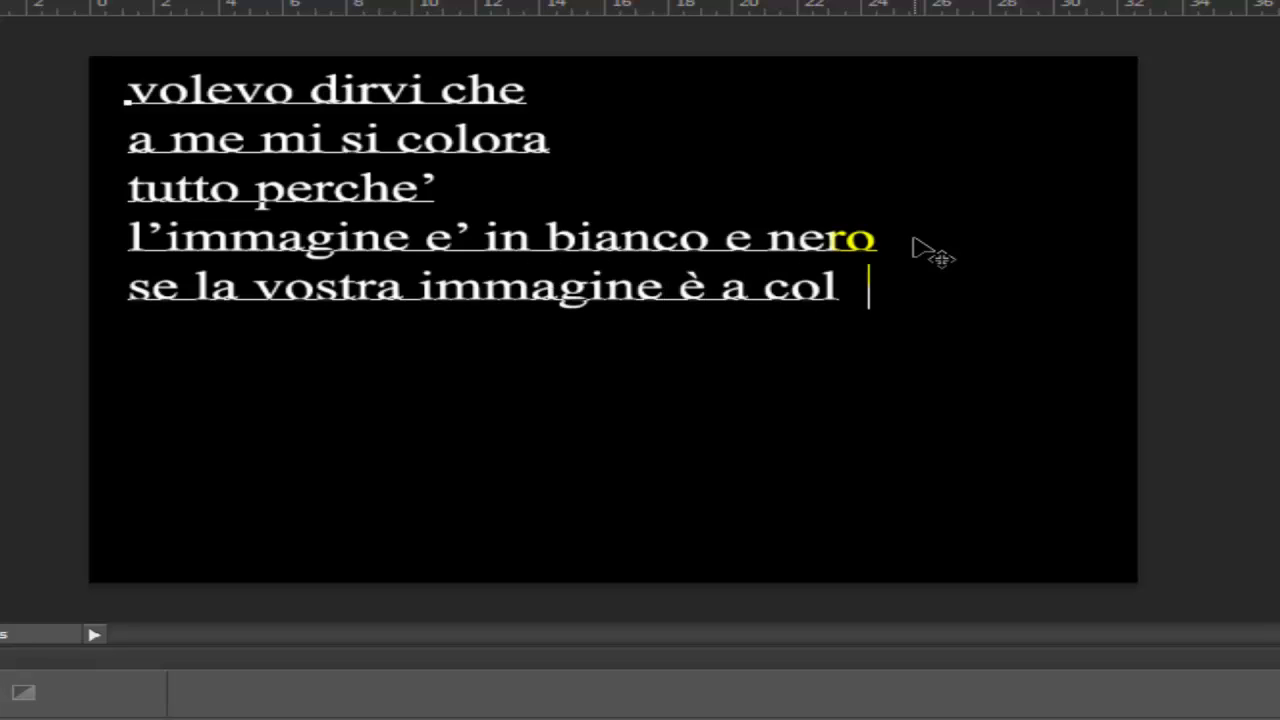
text(ori non c'è)
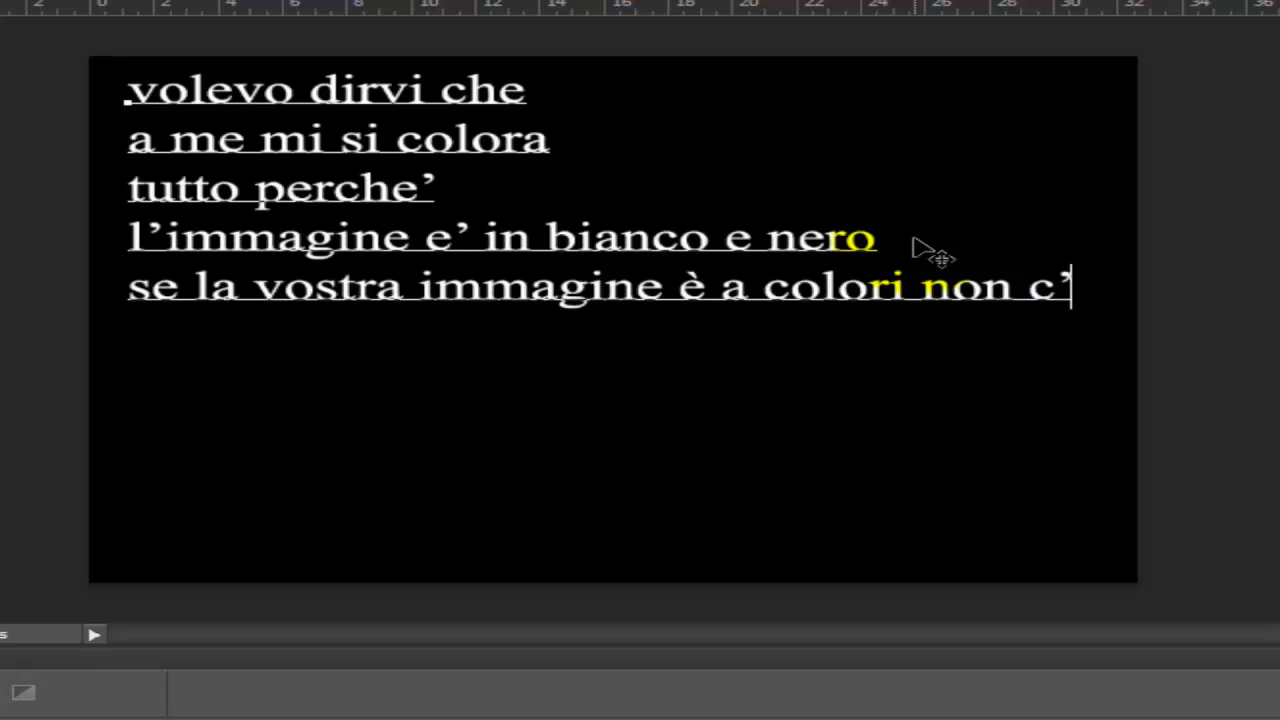
Add a new line to the note reading "bisogno di fare il passaggio di selezionare".
key(Return)
text(bisog)
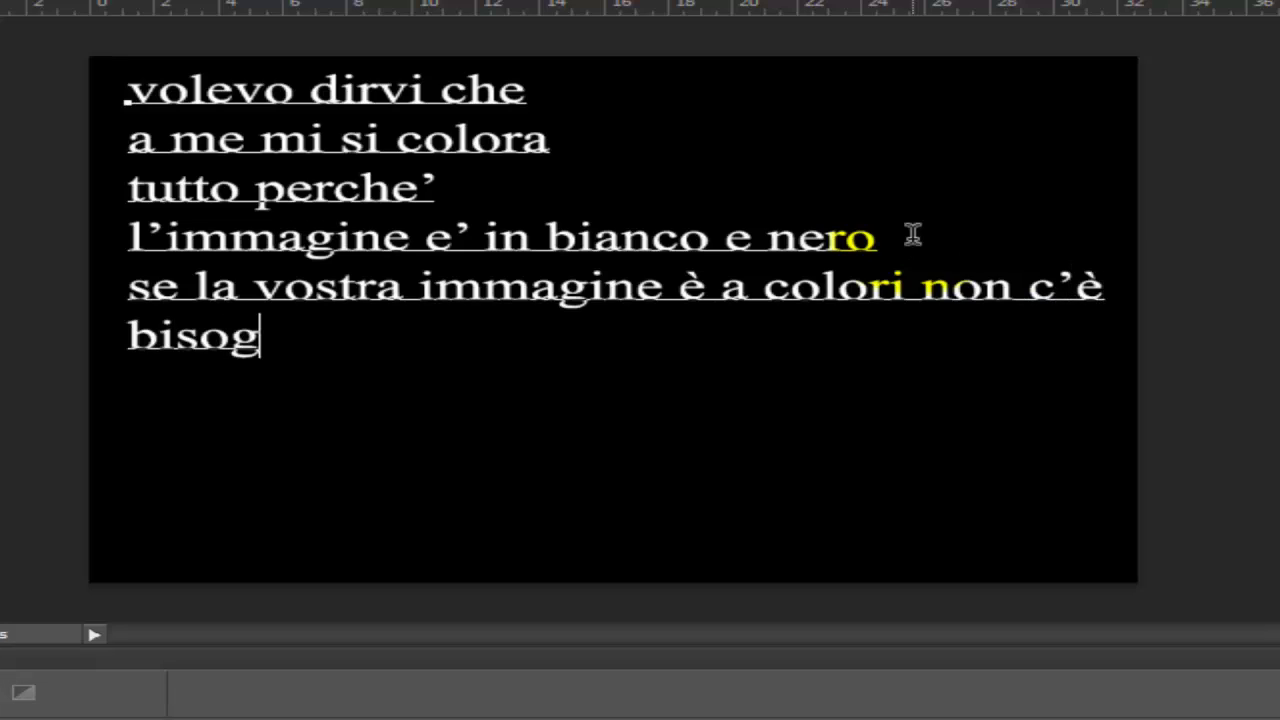
text(no di far)
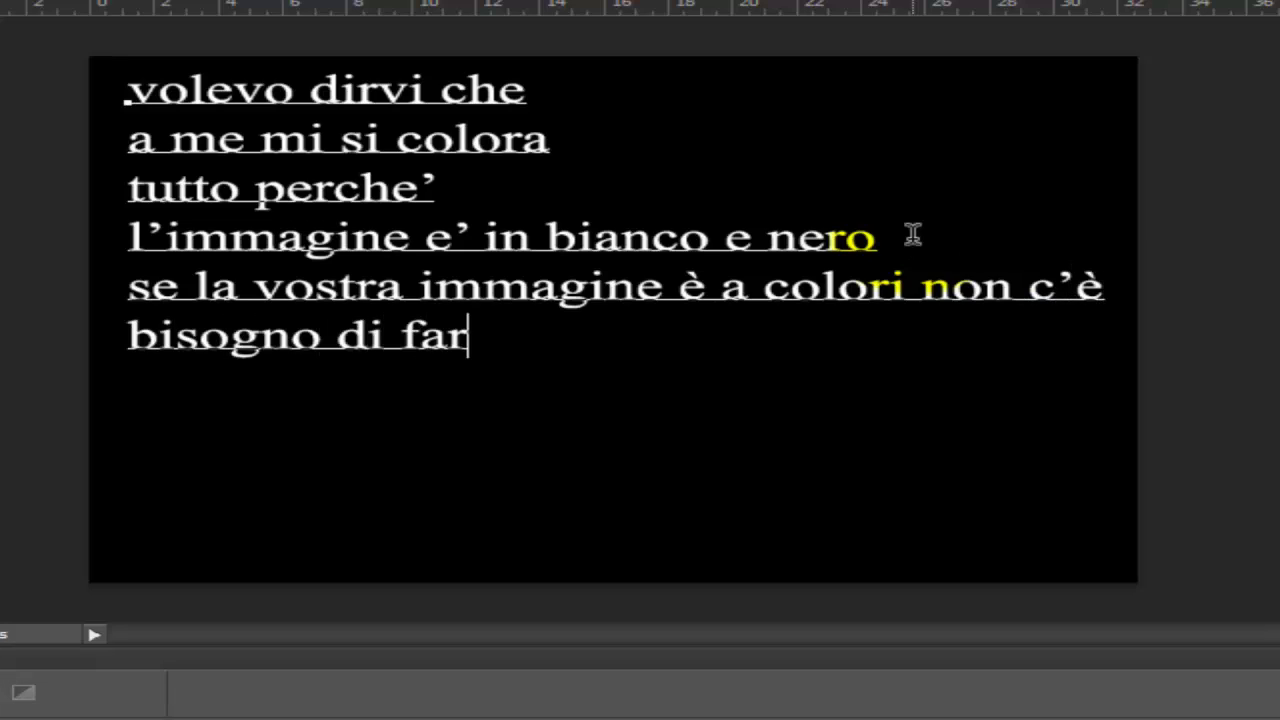
text(e il p<)
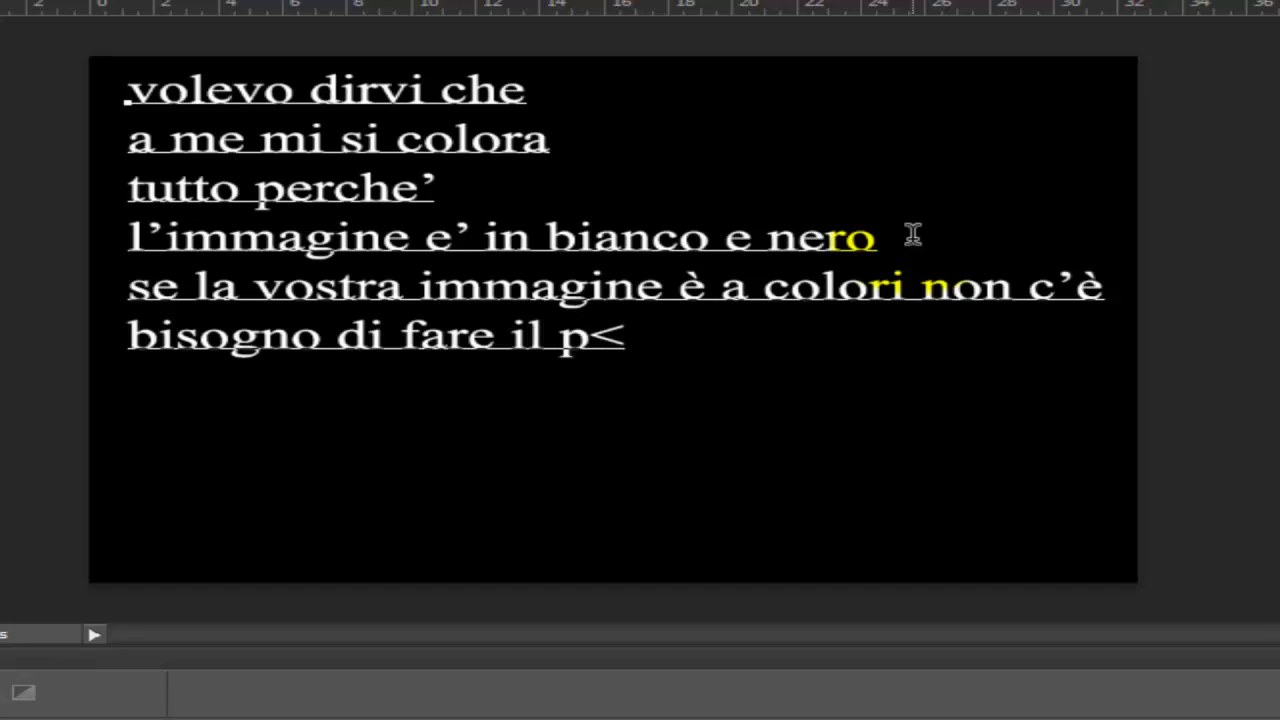
key(BackSpace)
text(assaggio)
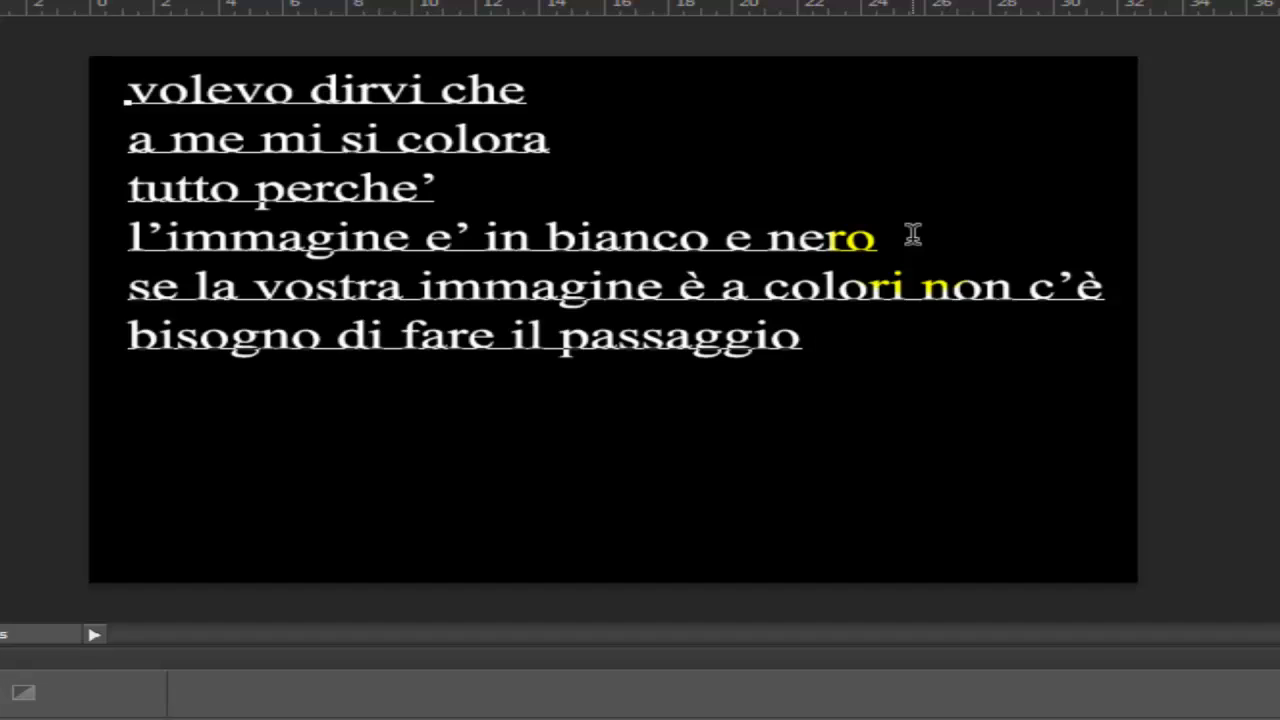
text( di selezio)
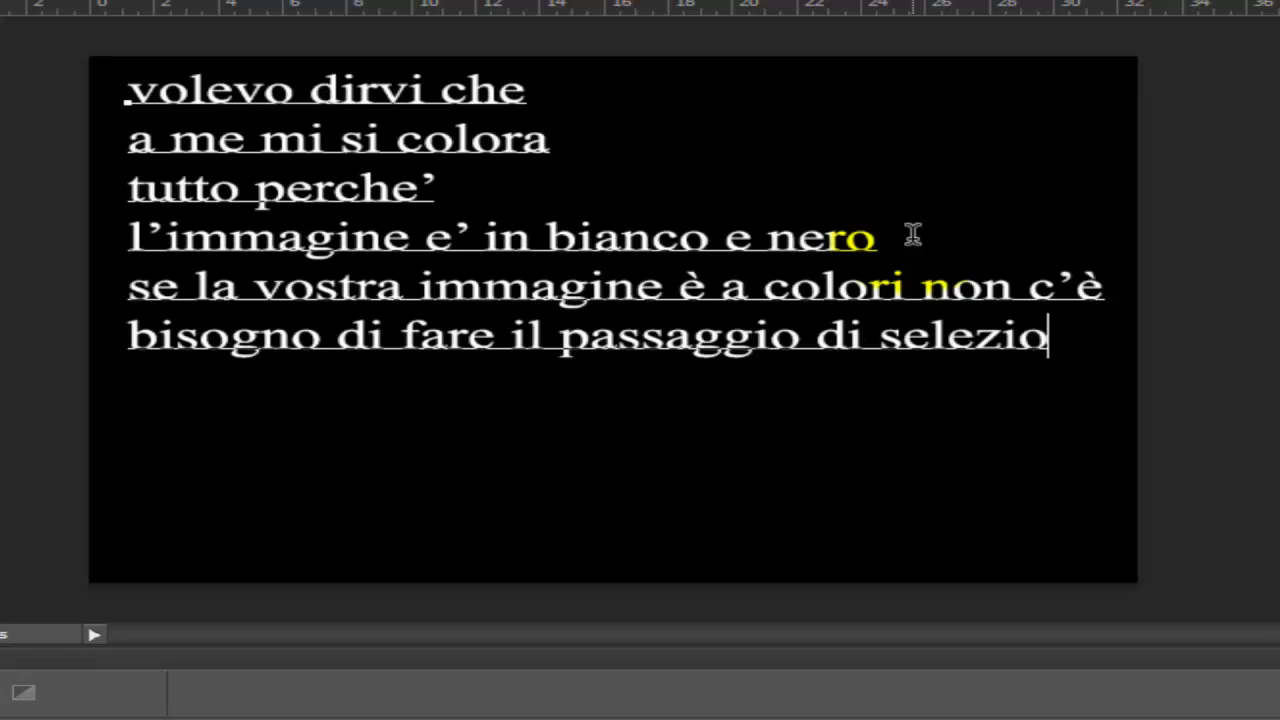
text(nare)
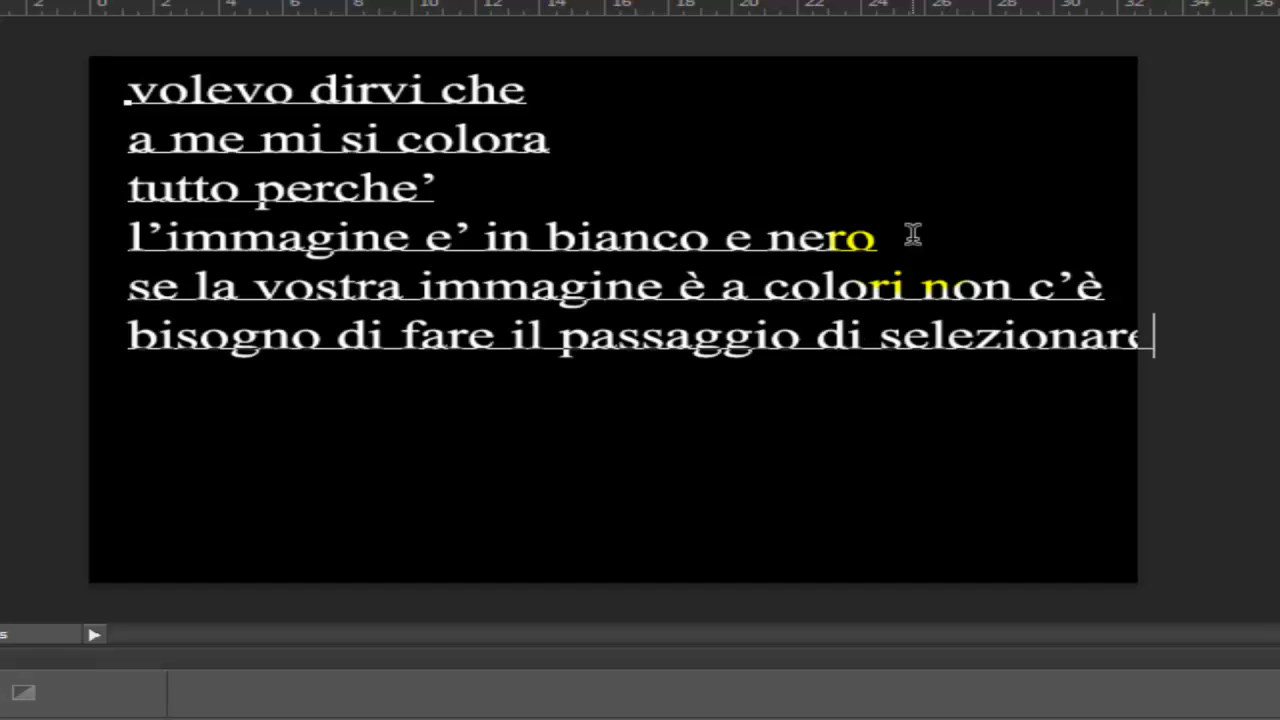
Shift the text block slightly left to fit the canvas and add the line "il livello nero fare la selezione e la".
drag(777, 423, 757, 422)
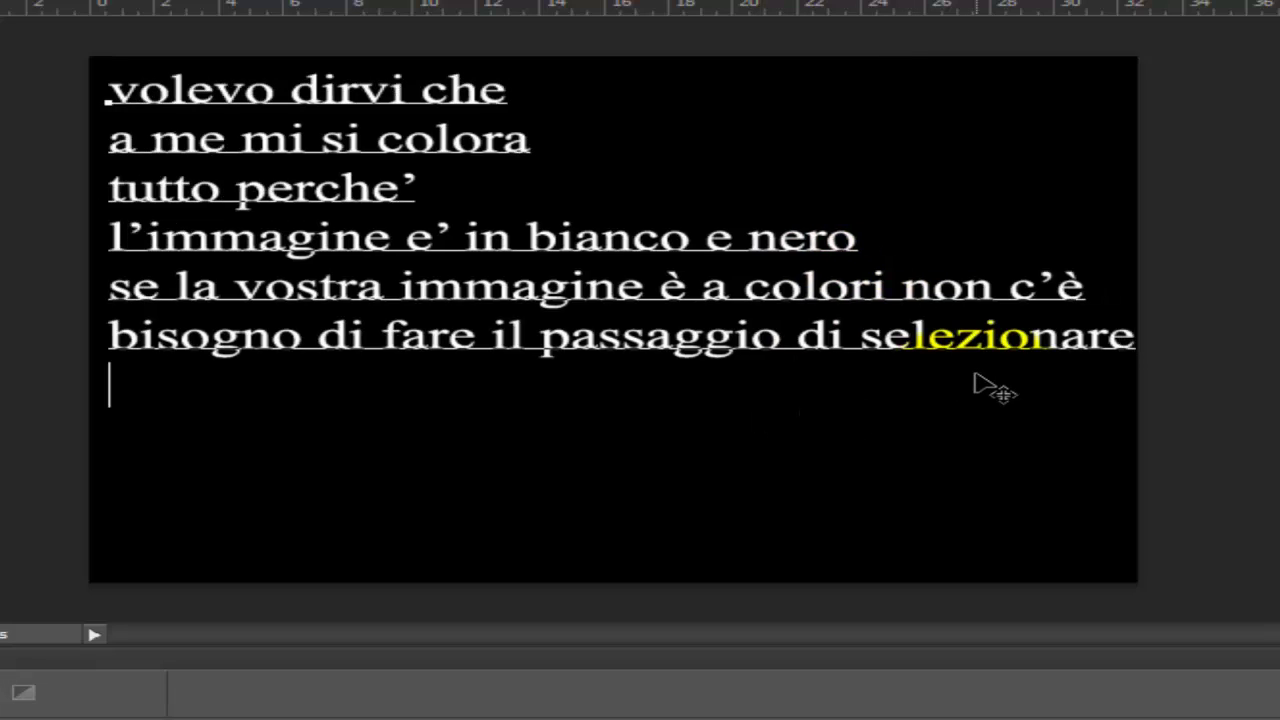
text(il livello)
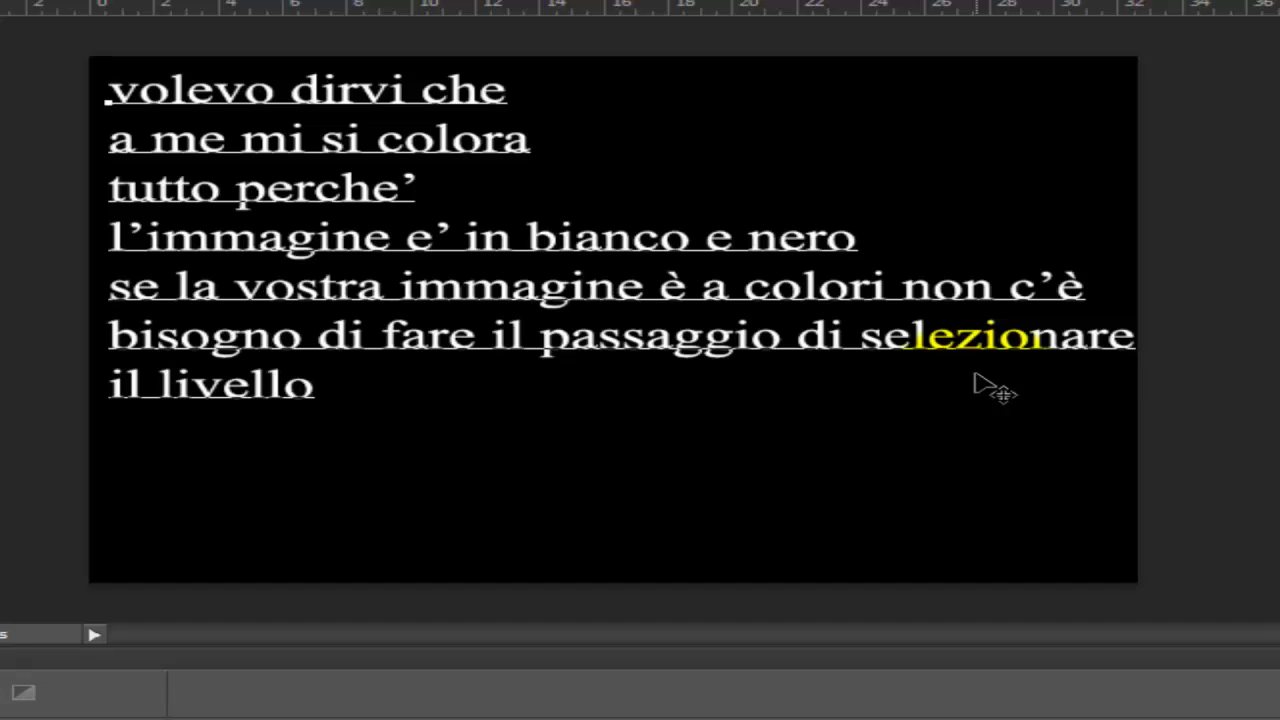
text( nero)
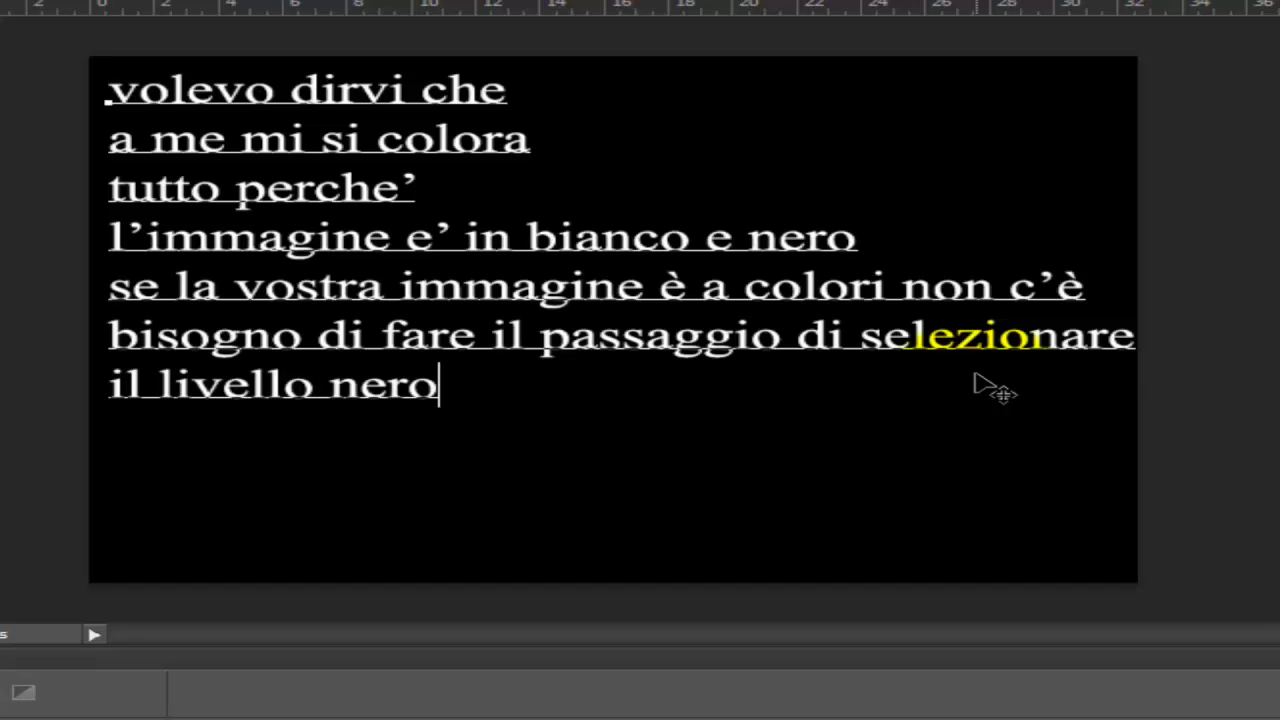
text( far)
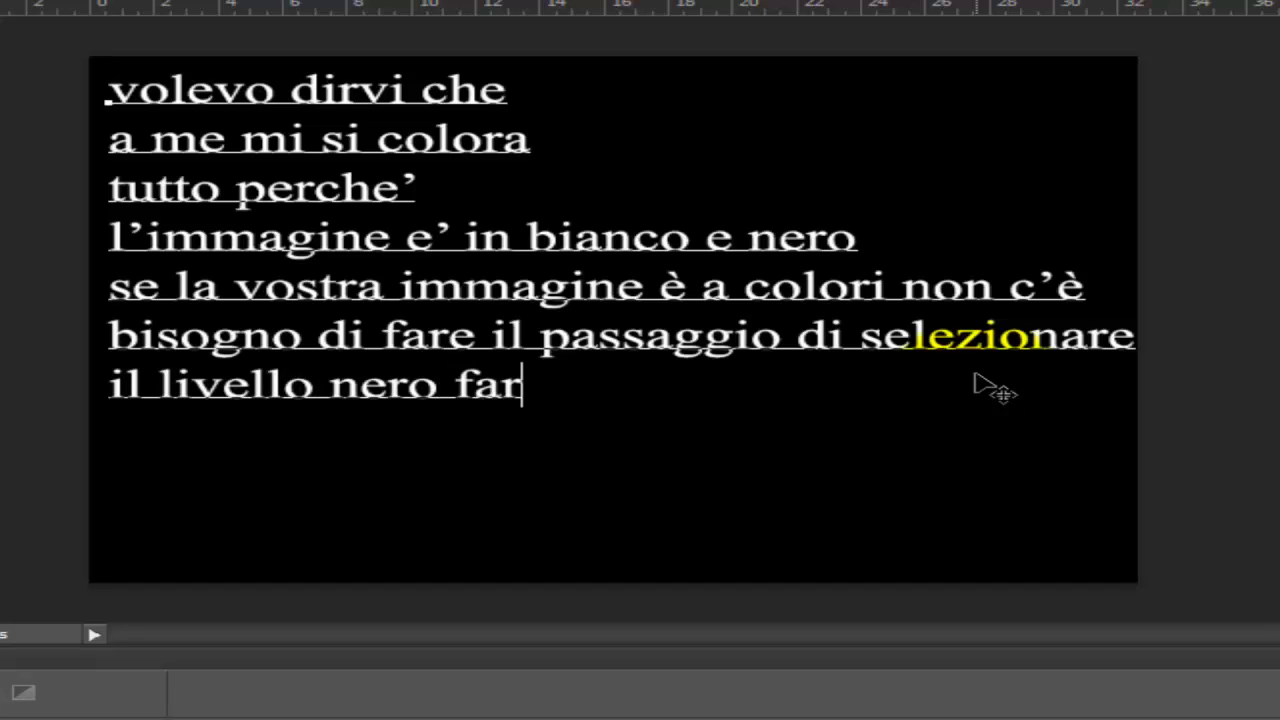
text(e la selez)
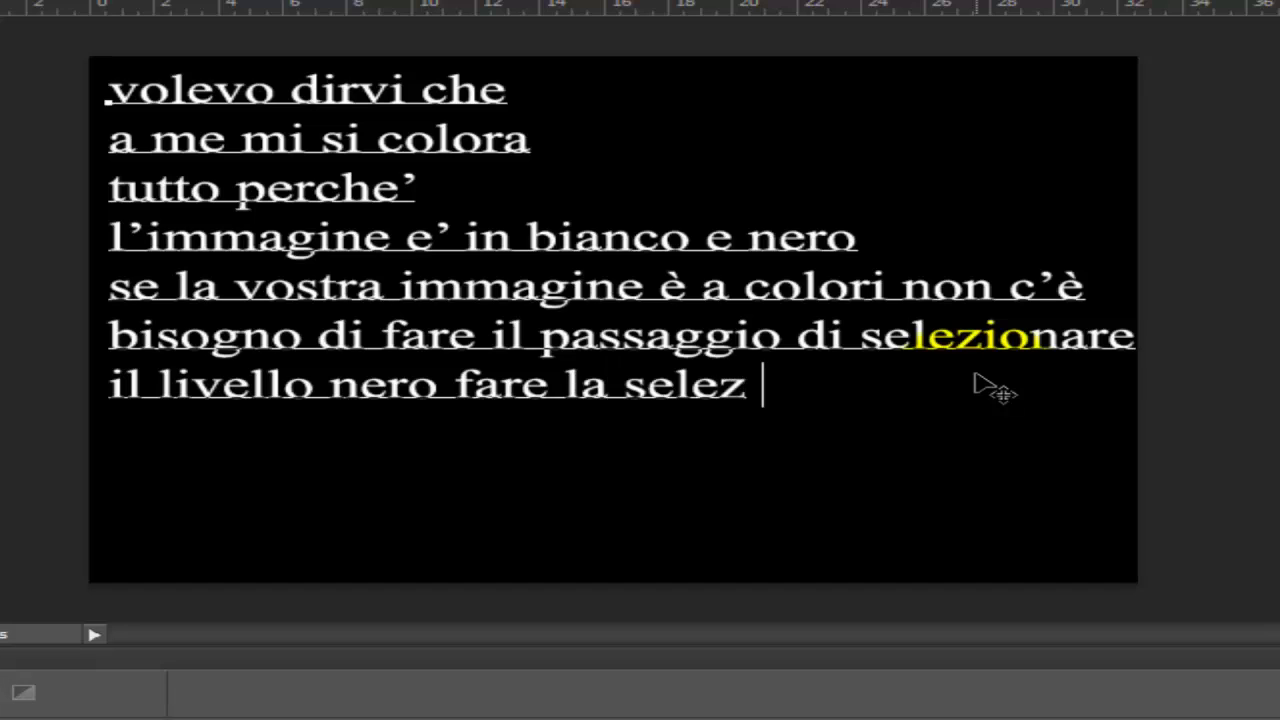
text(ione e 1)
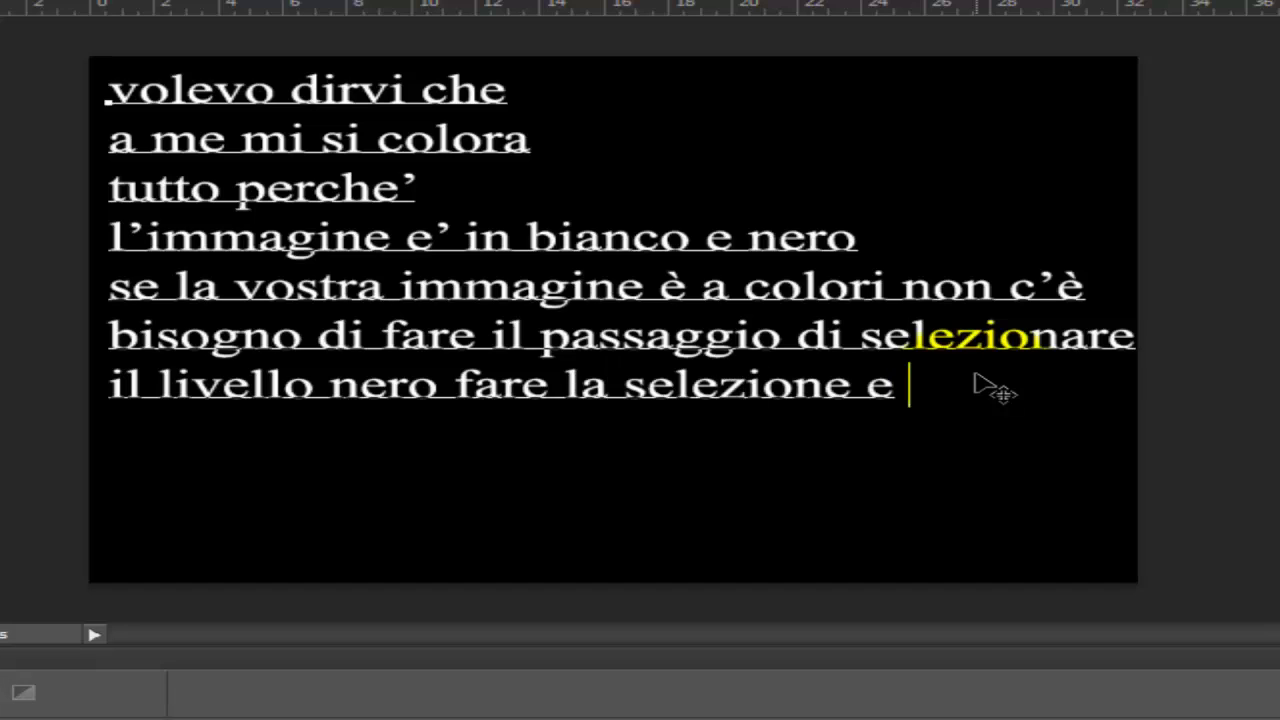
key(BackSpace)
text(a masc)
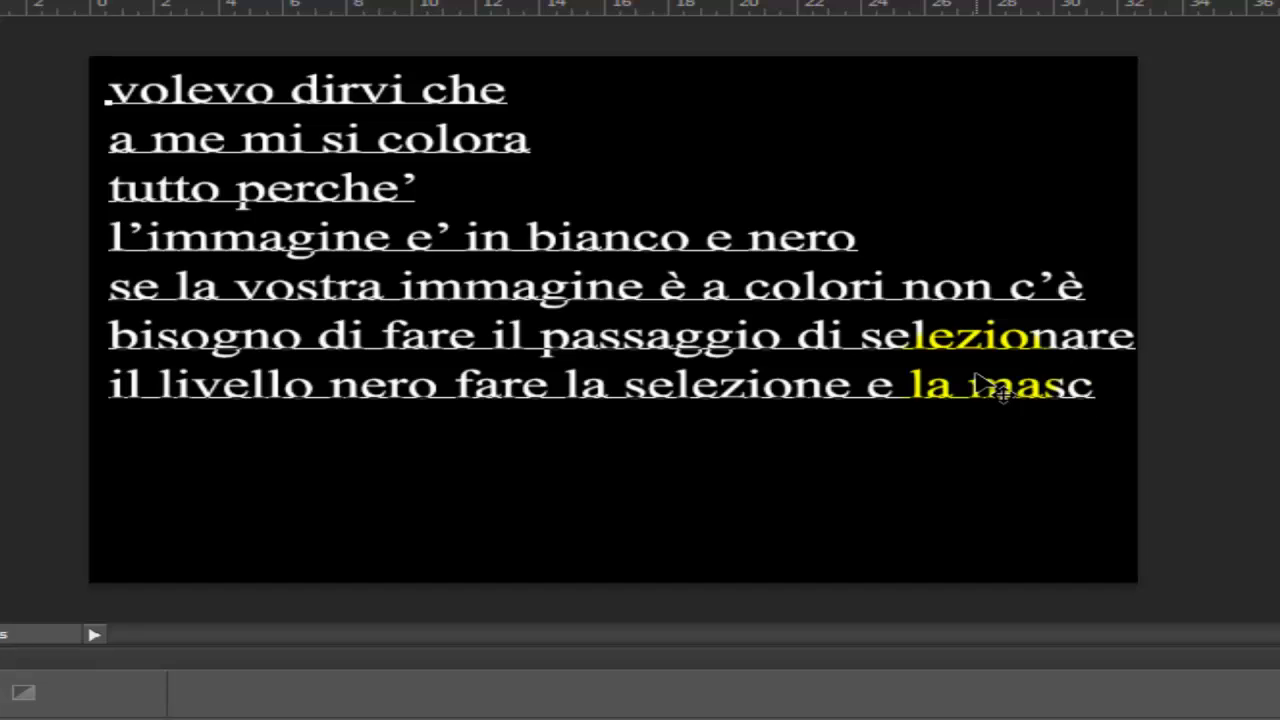
key(BackSpace)
key(BackSpace)
key(BackSpace)
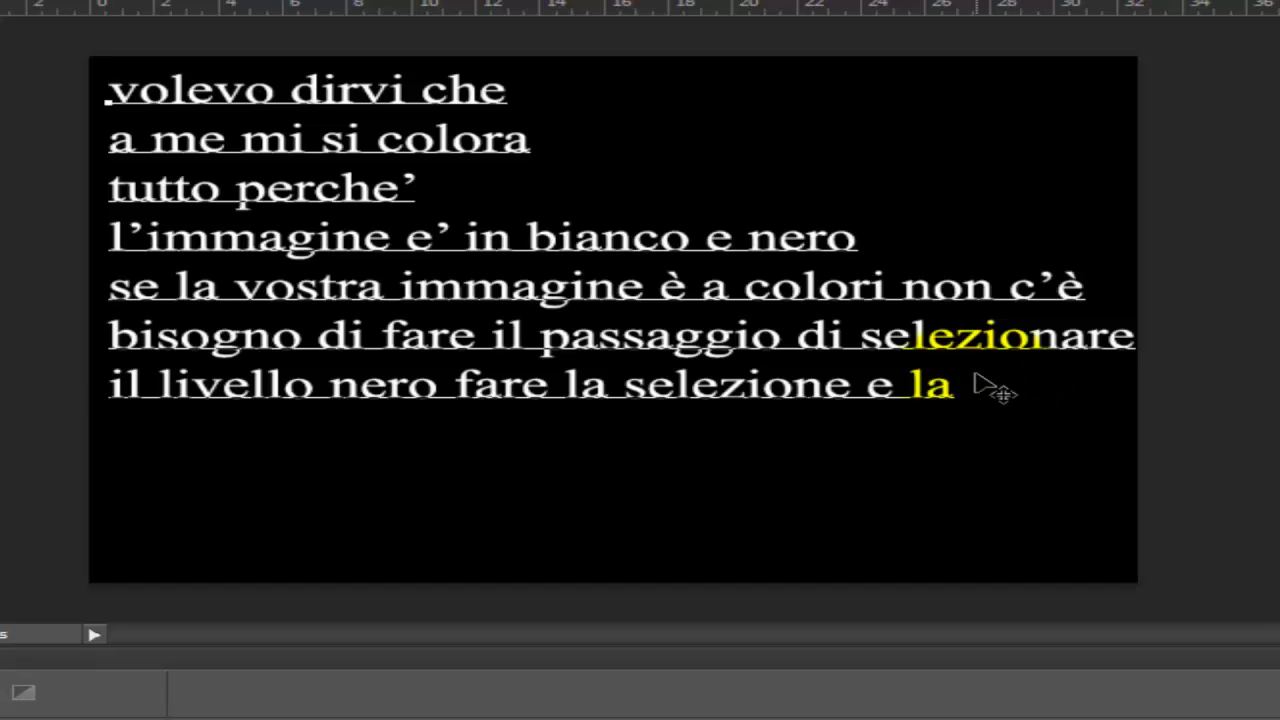
Add the line "maschera, se è invece come me in bianco" to the note and start the following line with "e nero".
text(maschera)
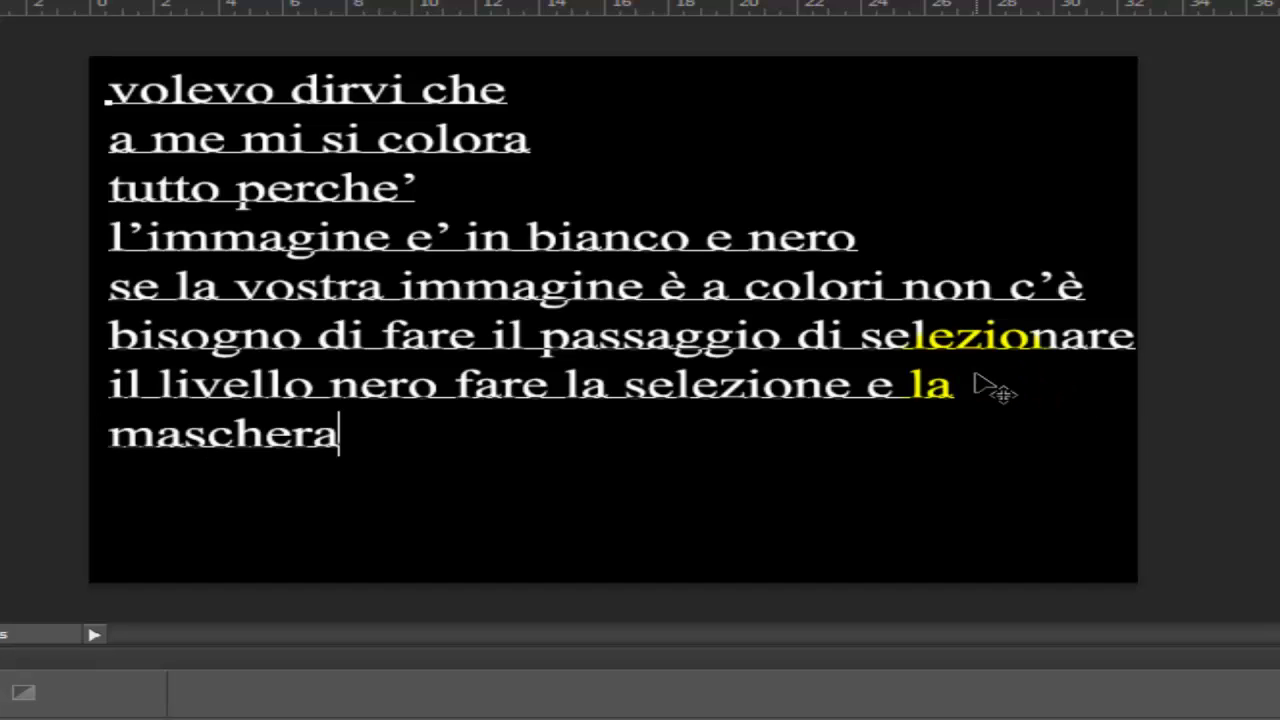
text(, se è invd)
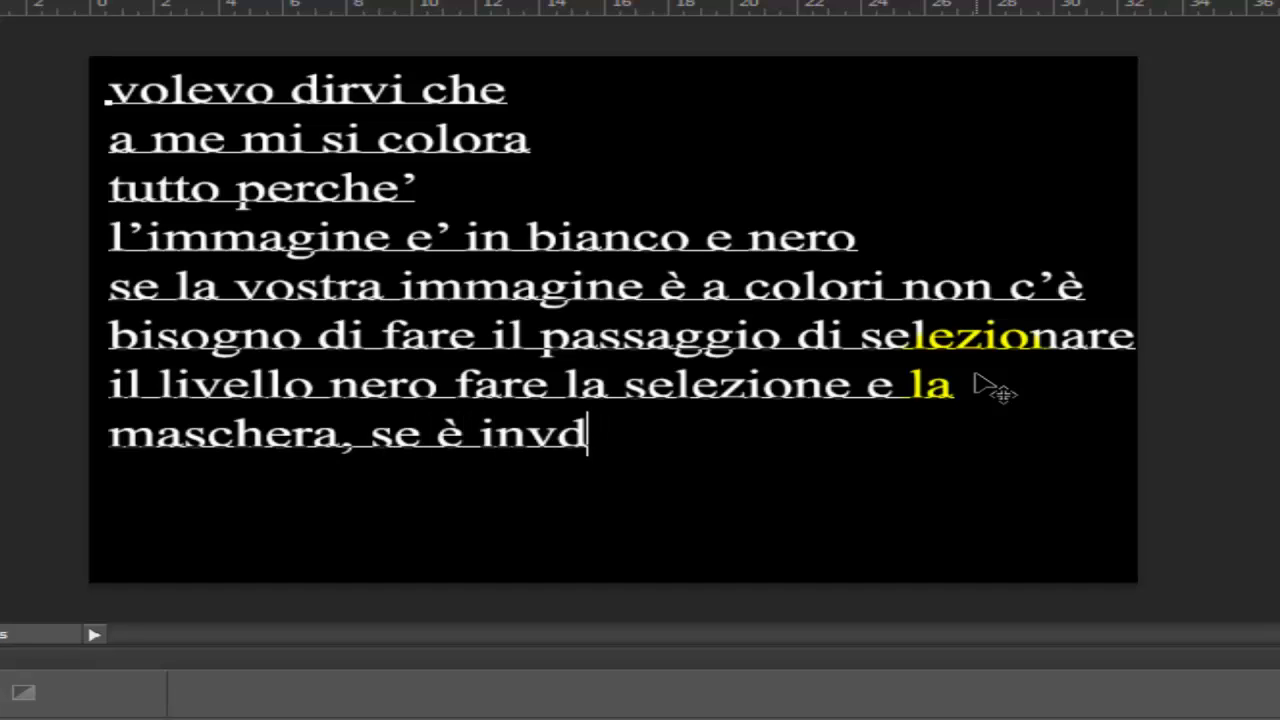
key(BackSpace)
text(ece com)
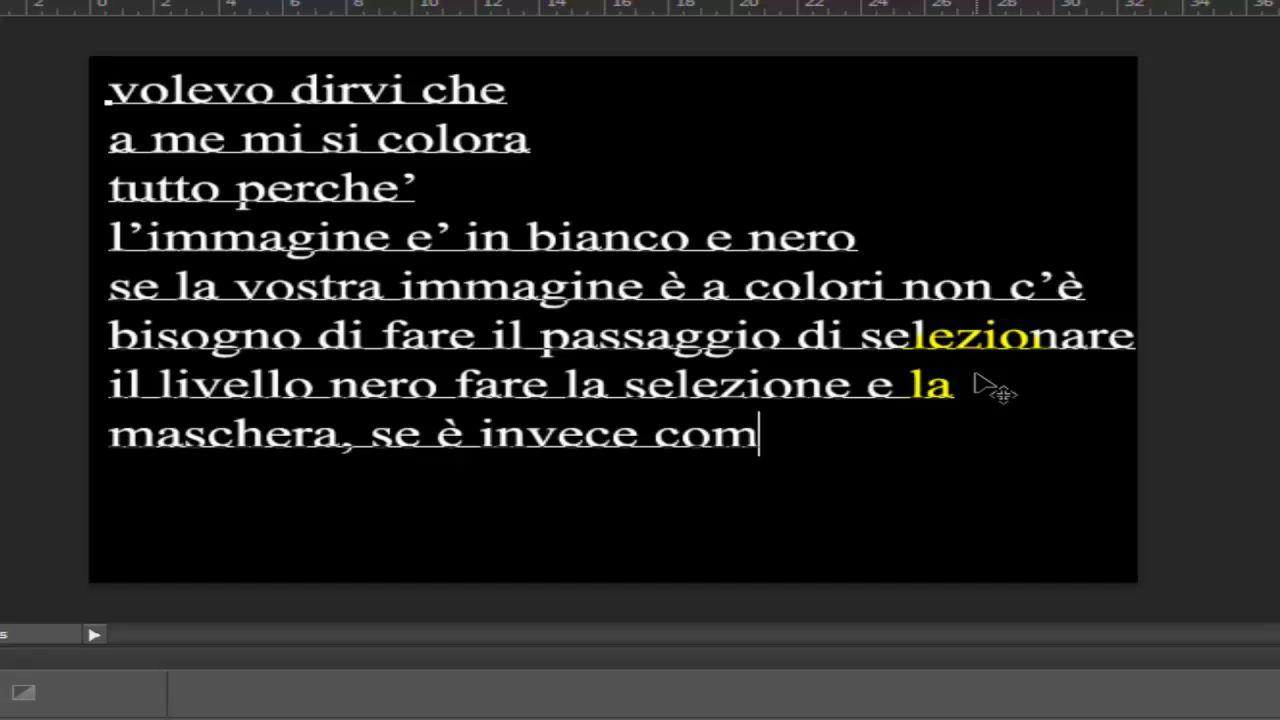
text(e me in bia)
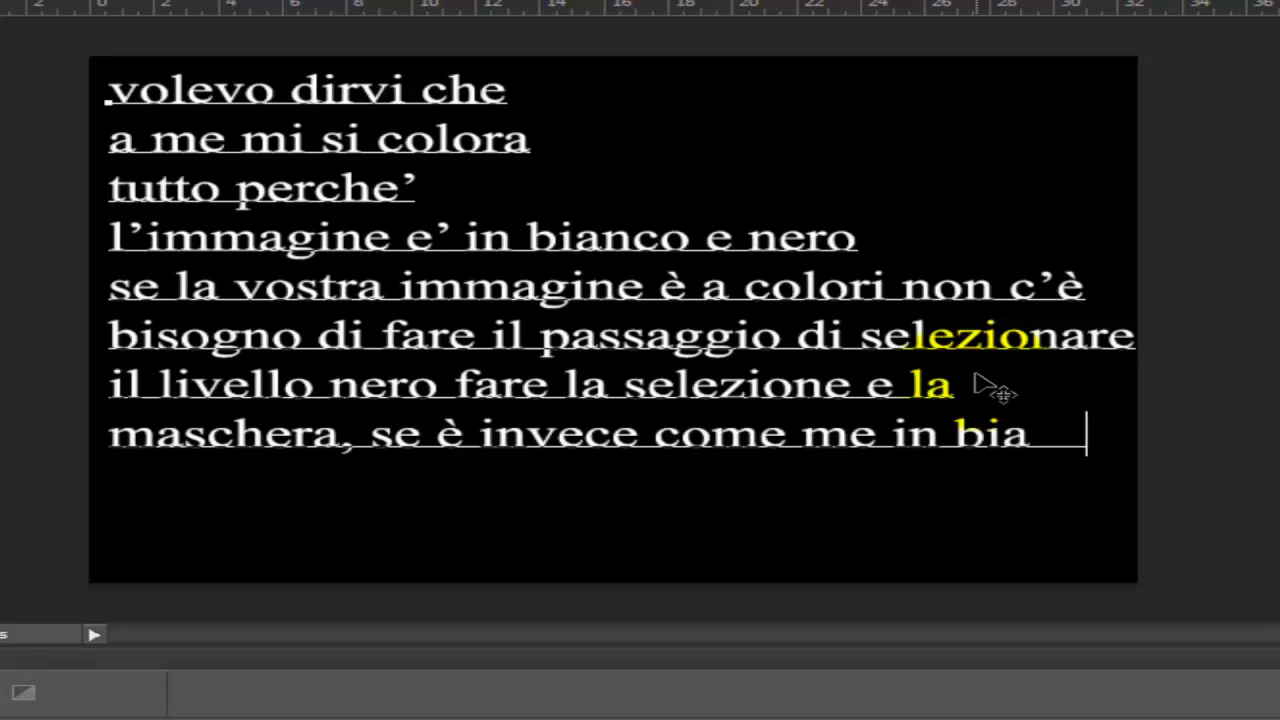
text(ncoe nero)
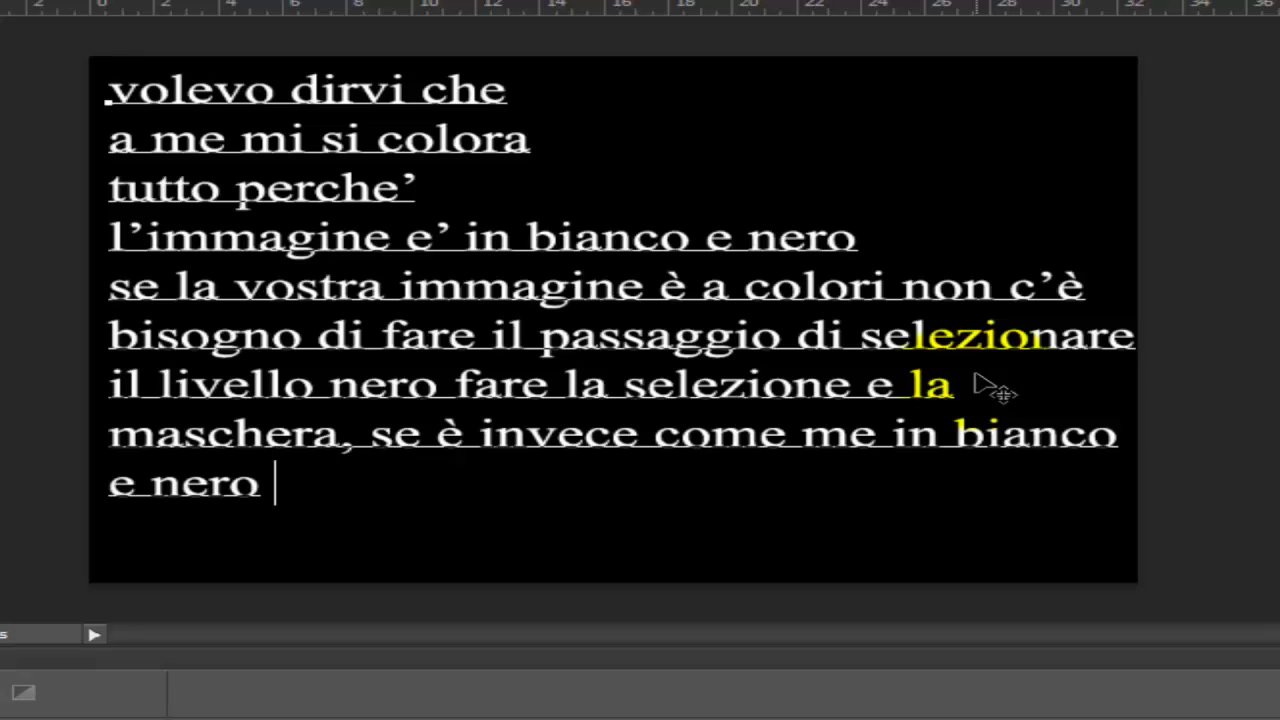
Complete the note's last line with ",dovete fare il mio stesso passaggio" and commit the text.
text(,dovete fa )
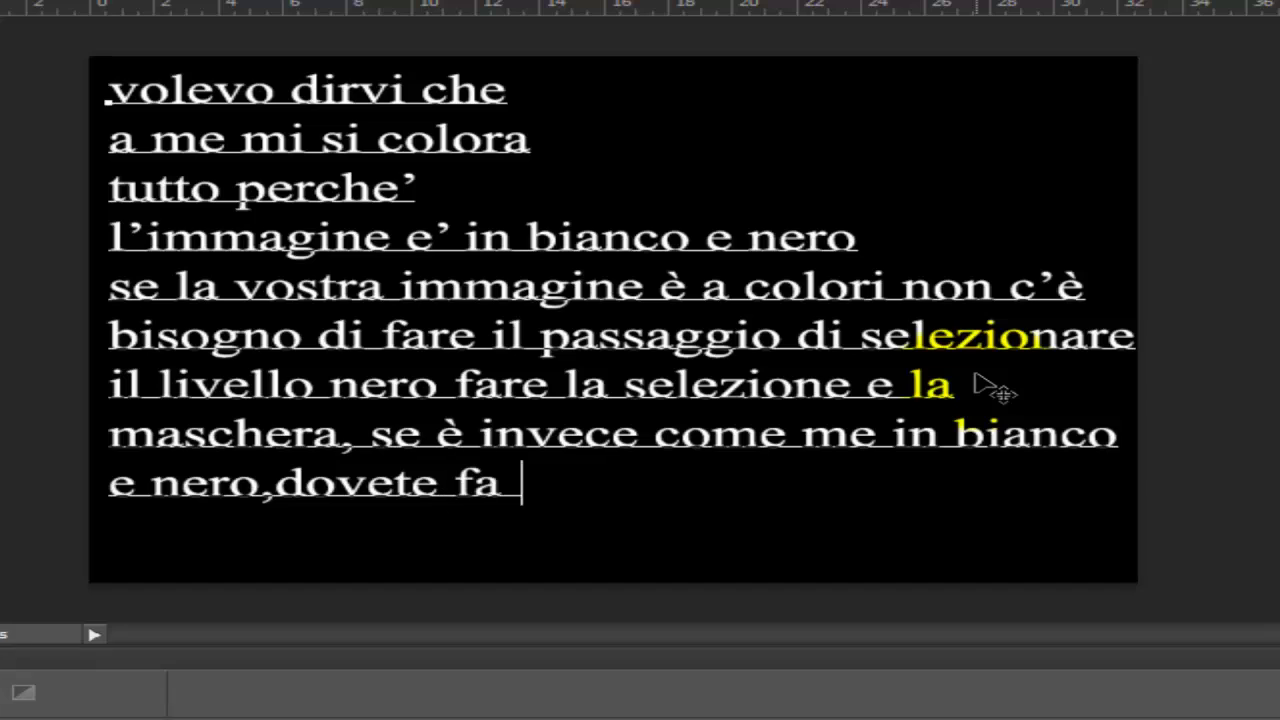
text(re il mio s)
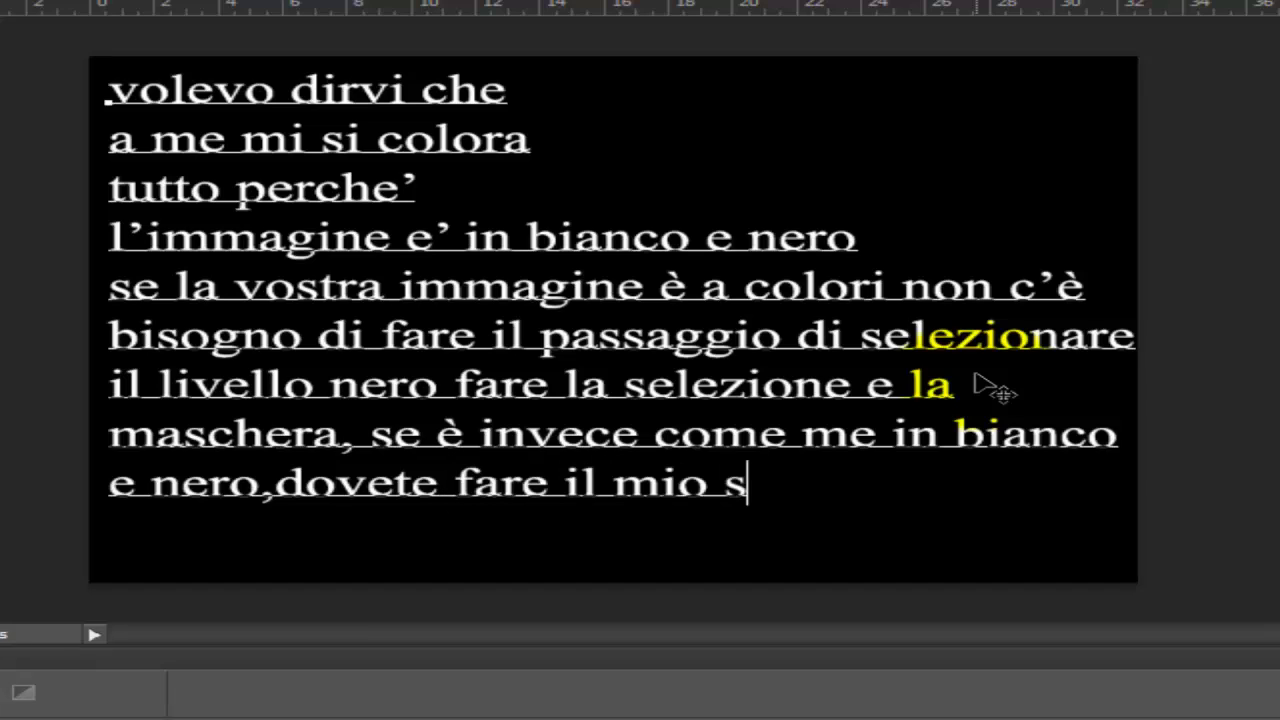
text(tesso passa)
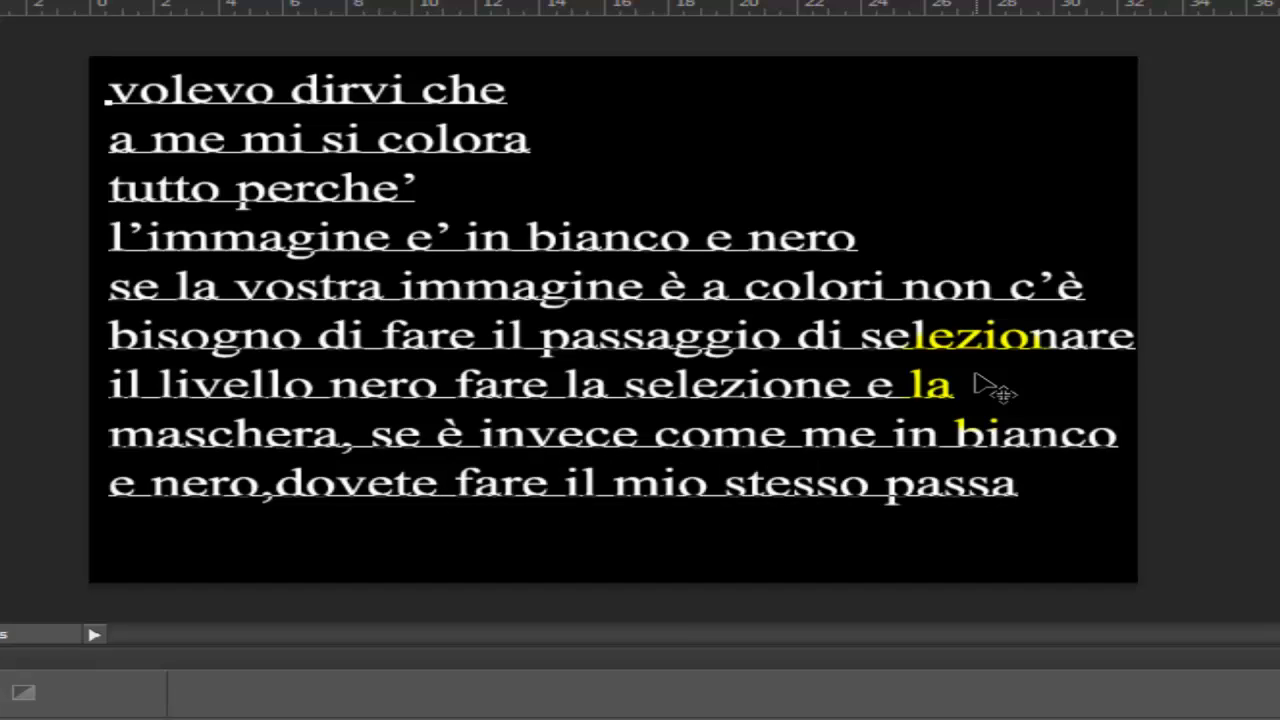
text(ggio)
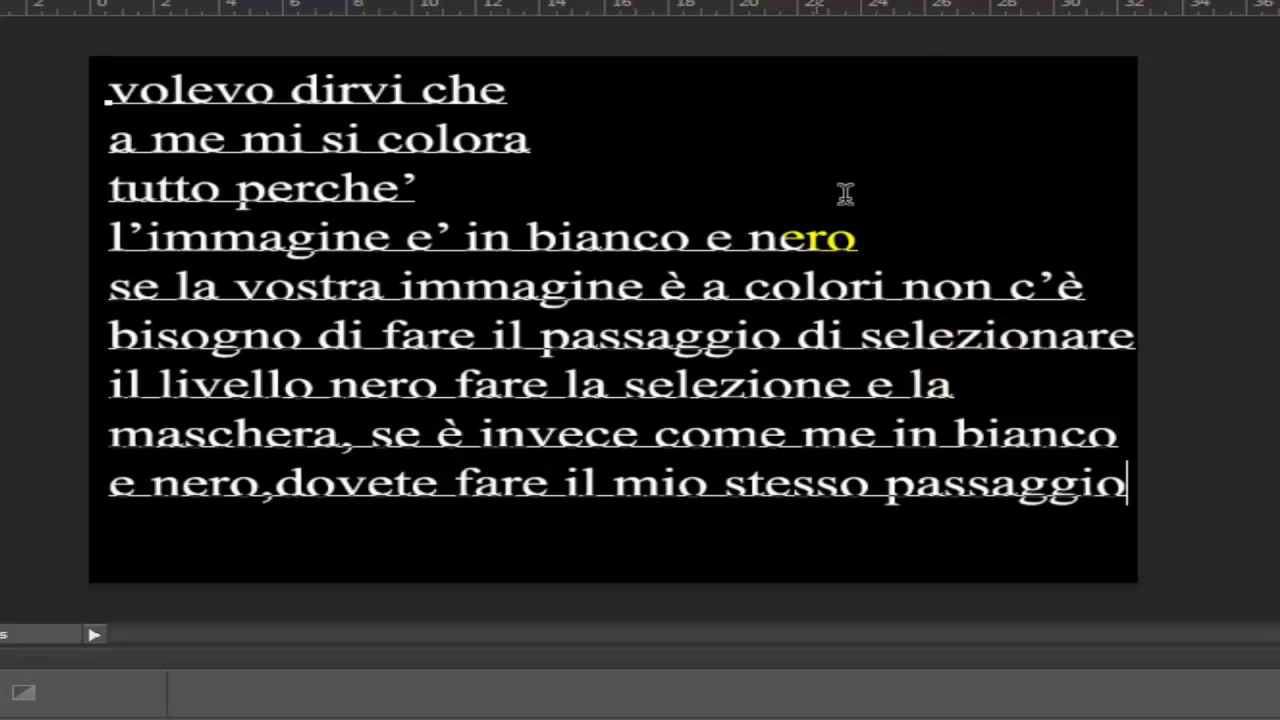
key(ctrl+Return)
Add the author's name as a separate signature text below the note, shift it slightly down, and commit it.
key(ctrl+plus)
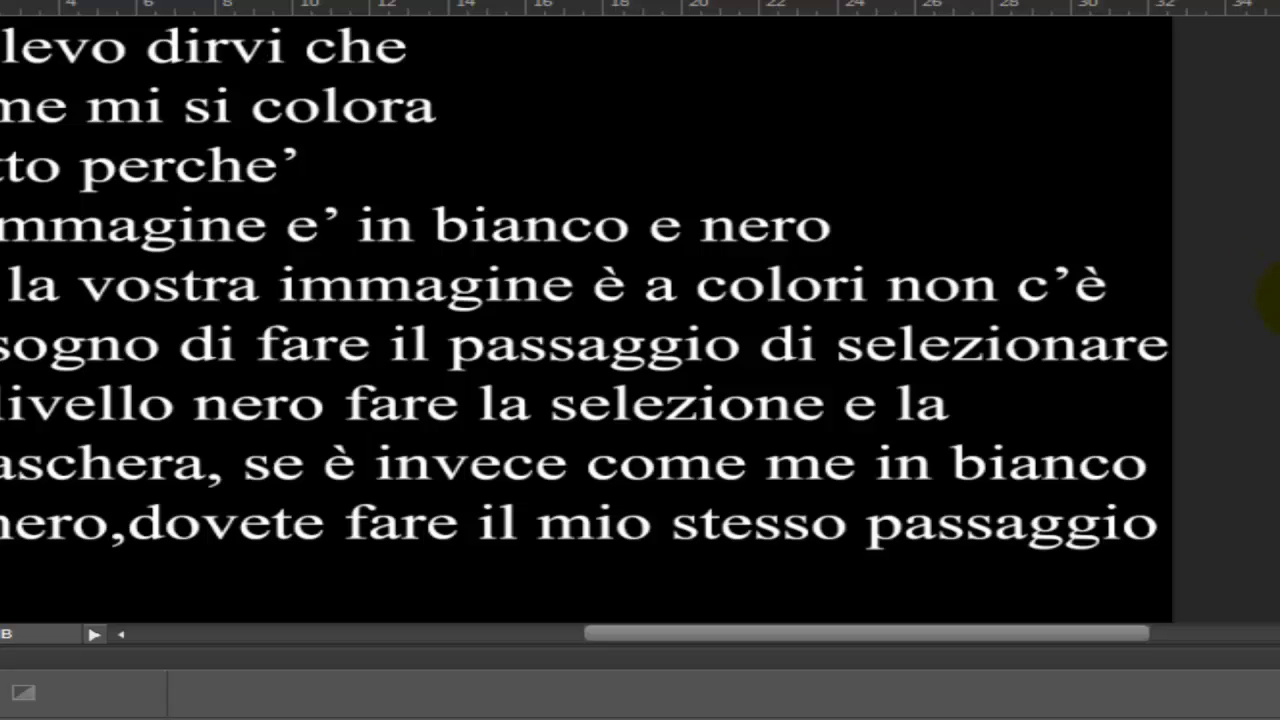
key(ctrl+0)
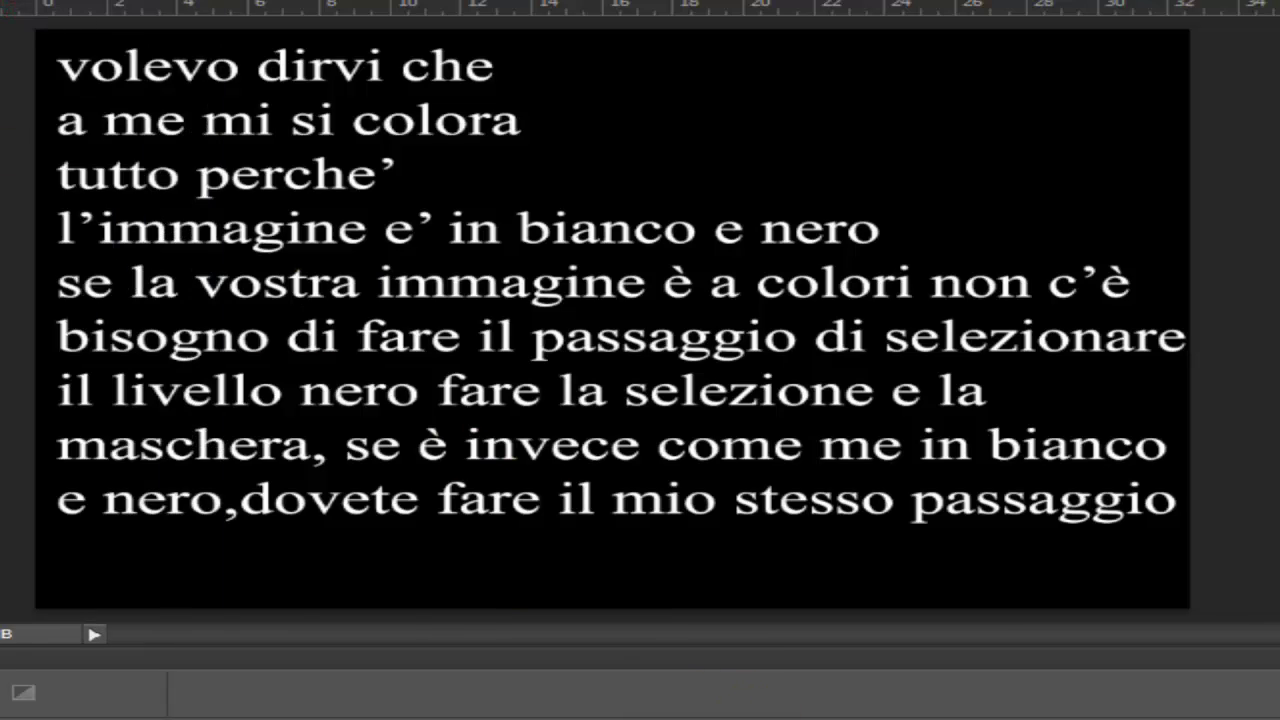
click(472, 566)
key(Caps_Lock)
text(DA)
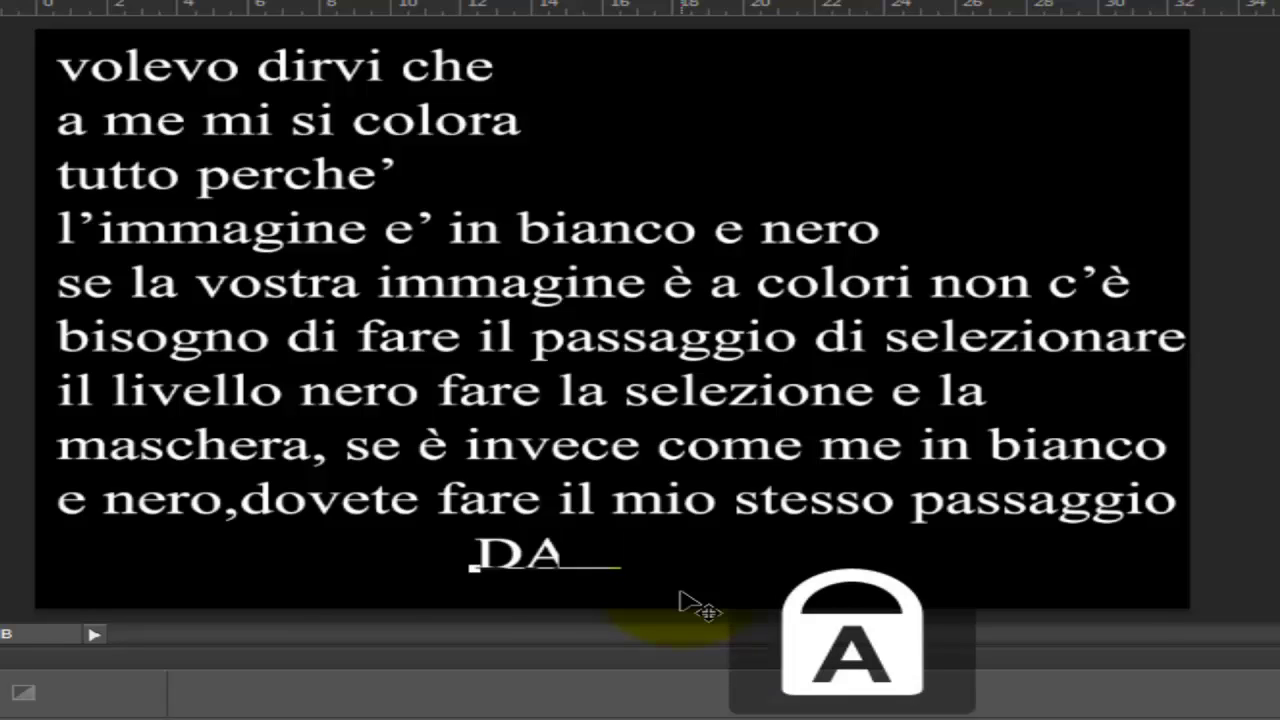
text(Nì.)
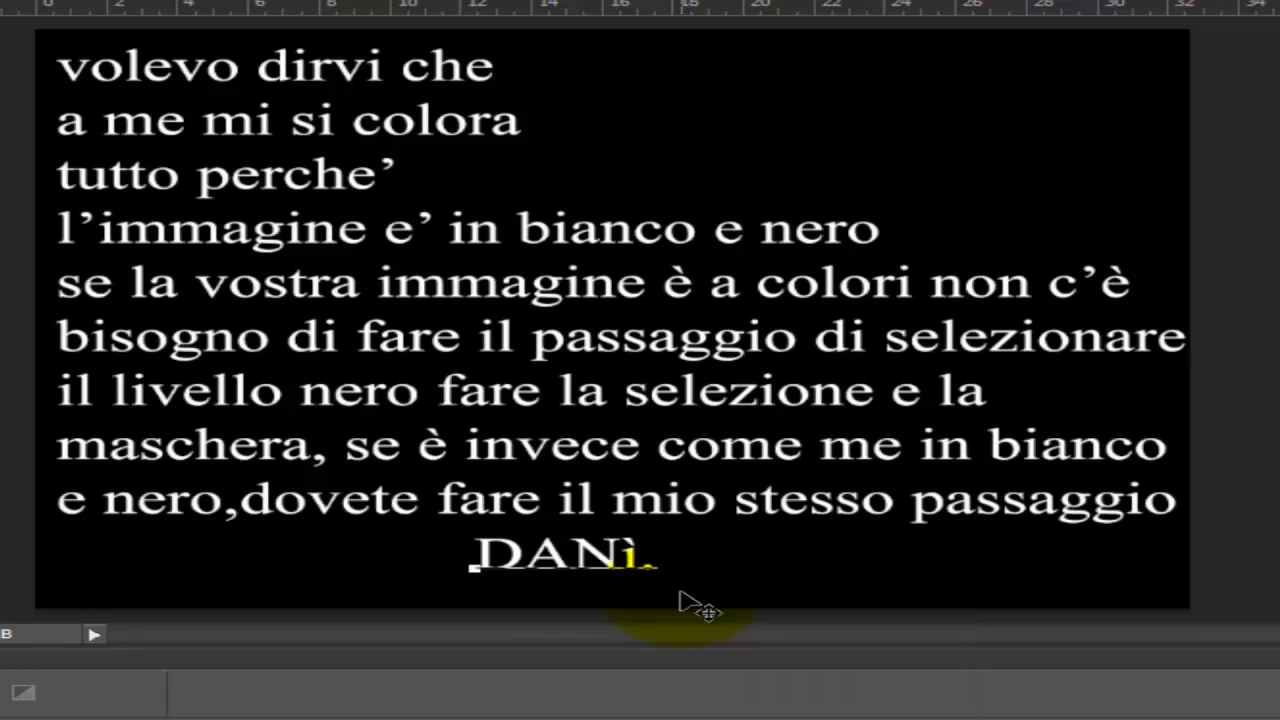
drag(680, 600, 686, 631)
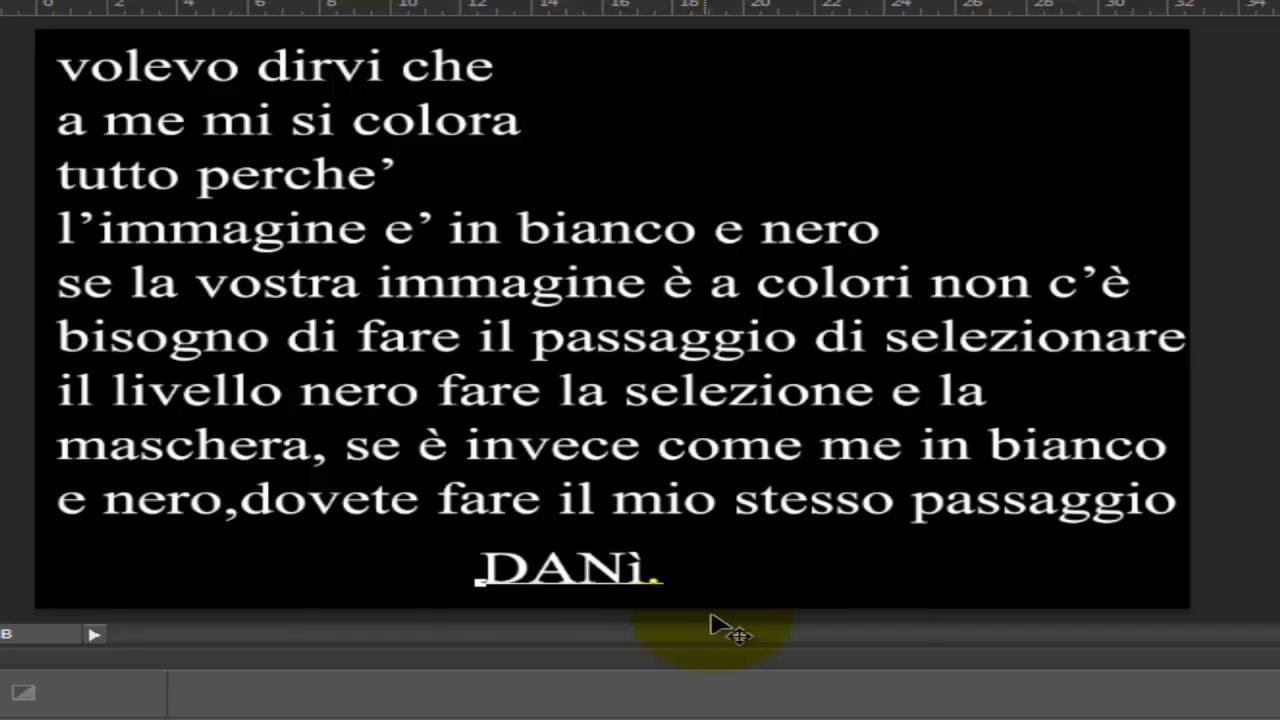
click(1257, 6)
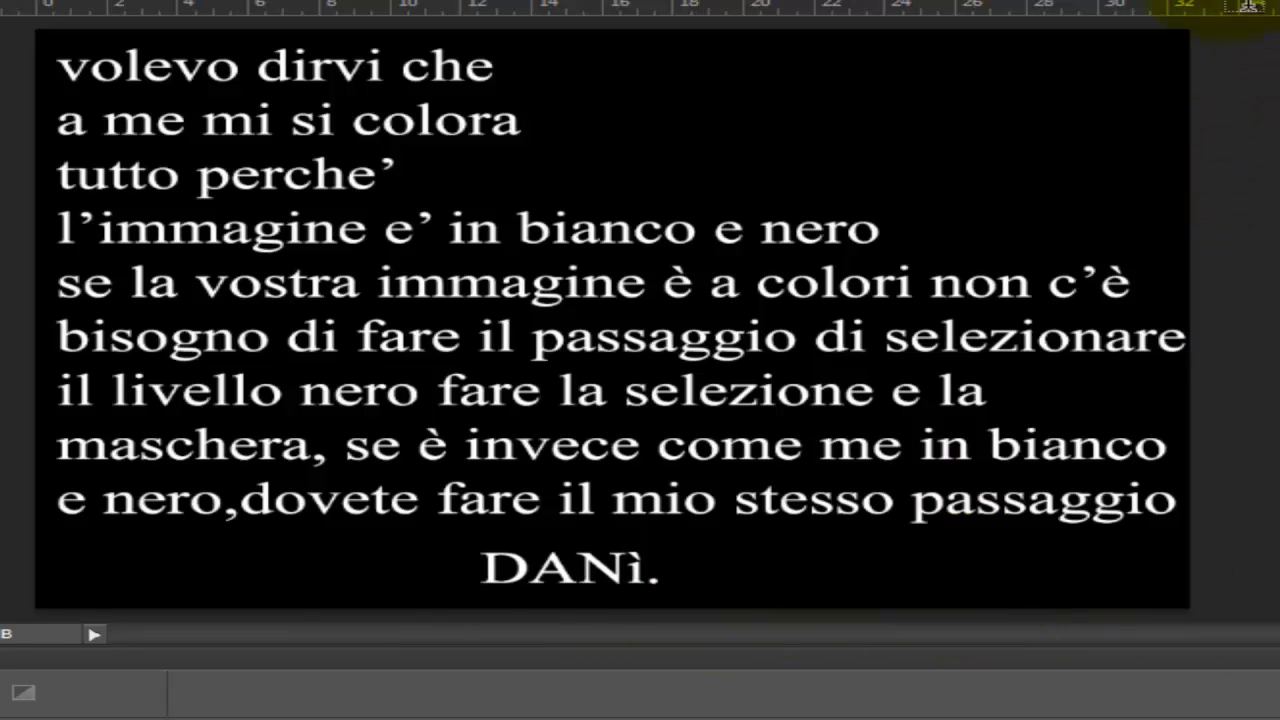